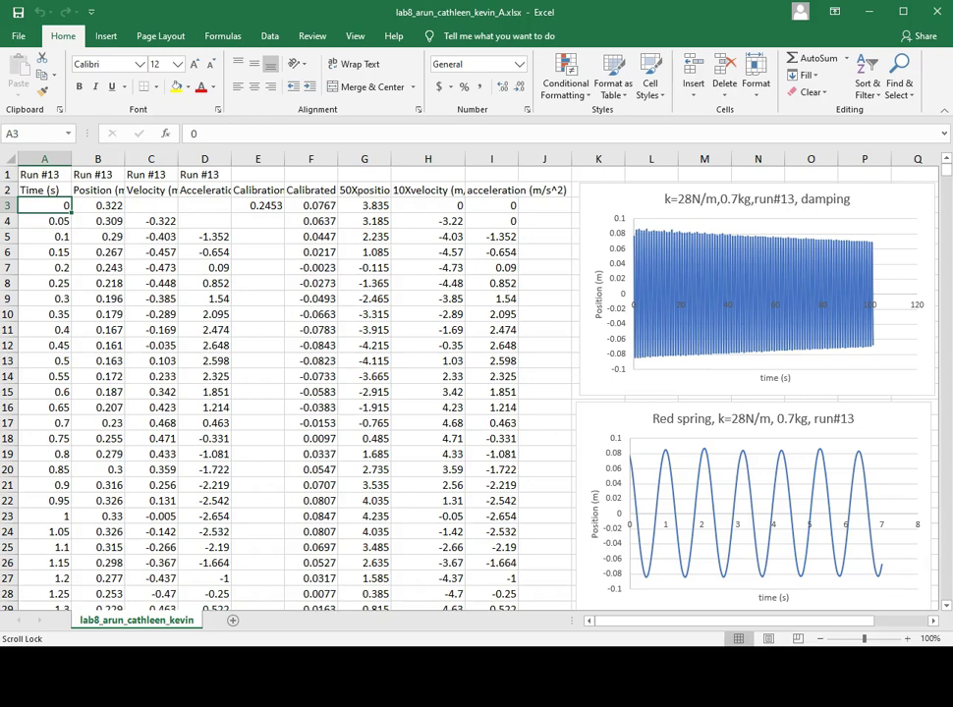
Scroll down through the finished example workbook to review its charts.
{"action": "scroll", "coordinate": [889, 586], "scroll_direction": "down", "scroll_amount": 3}
{"action": "scroll", "coordinate": [892, 586], "scroll_direction": "down", "scroll_amount": 4}
{"action": "scroll", "coordinate": [894, 586], "scroll_direction": "down", "scroll_amount": 1}
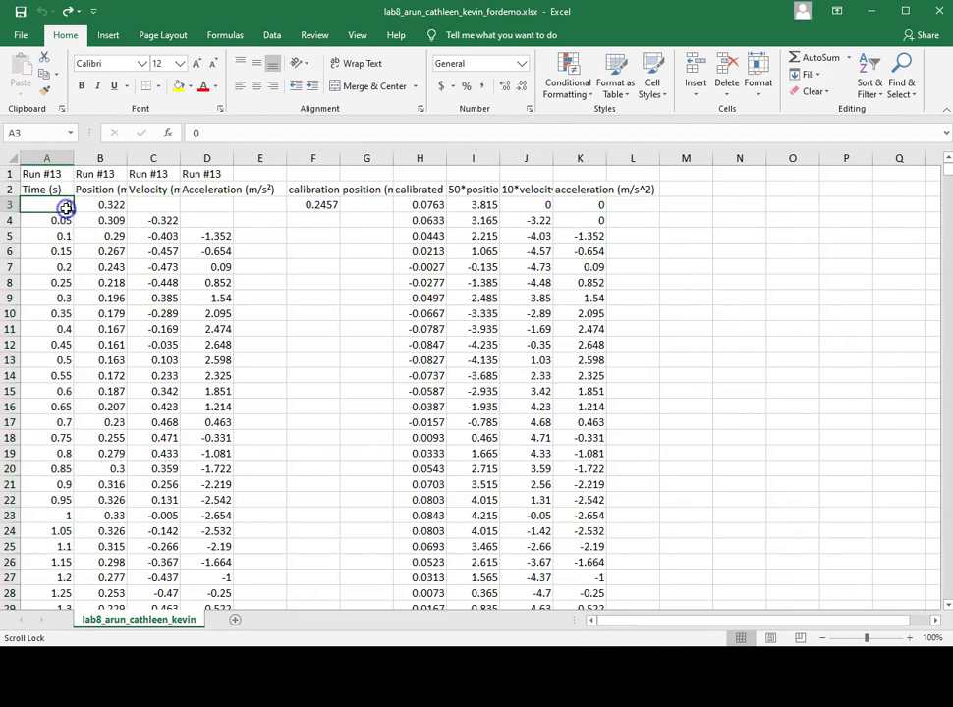
Select time A3:A143 (0–7 s) together with calibrated position H3:H143.
{"action": "left_click", "coordinate": [52, 204]}
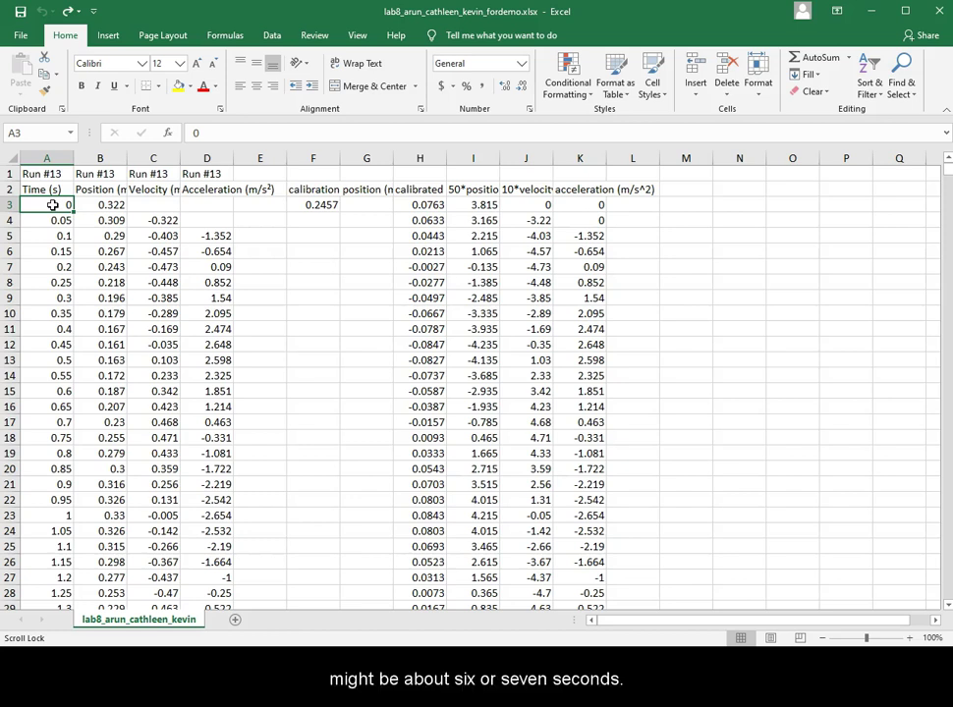
{"action": "mouse_move", "coordinate": [53, 205]}
{"action": "left_mouse_down"}
{"action": "mouse_move", "coordinate": [70, 589]}
{"action": "mouse_move", "coordinate": [53, 378]}
{"action": "mouse_move", "coordinate": [62, 176]}
{"action": "mouse_move", "coordinate": [61, 219]}
{"action": "left_mouse_up"}
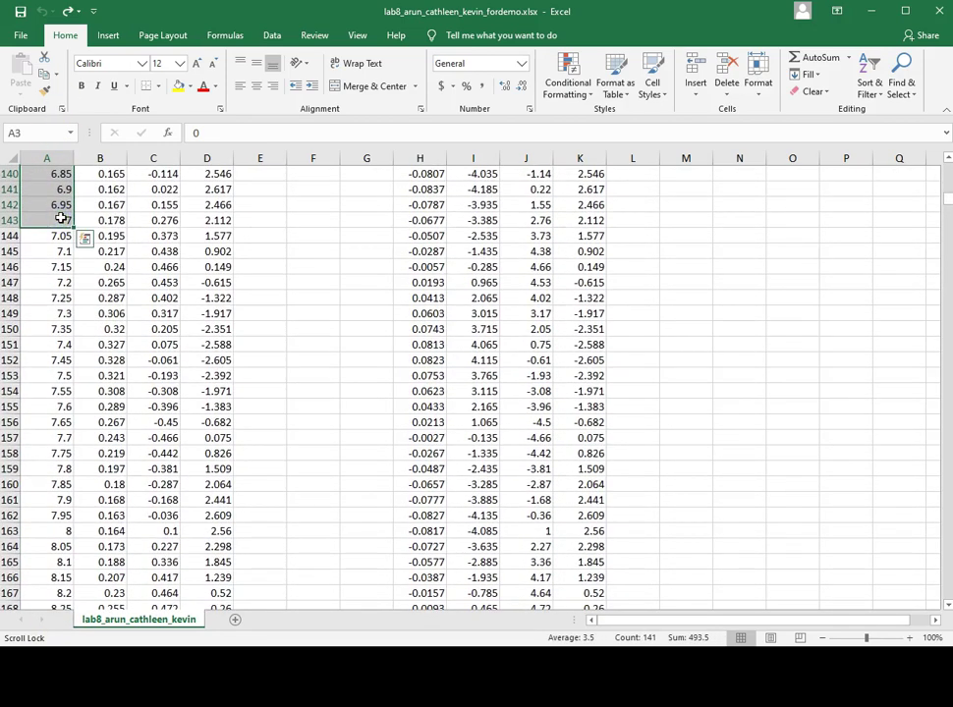
{"action": "scroll", "coordinate": [433, 206], "scroll_direction": "up", "scroll_amount": 20}
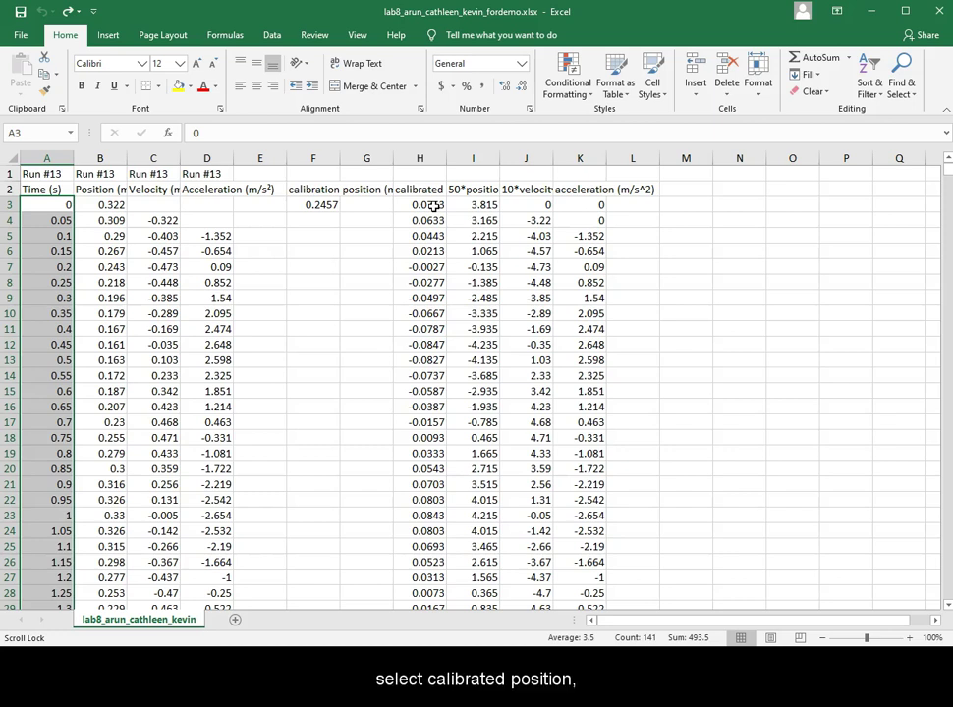
{"action": "left_click", "coordinate": [433, 205]}
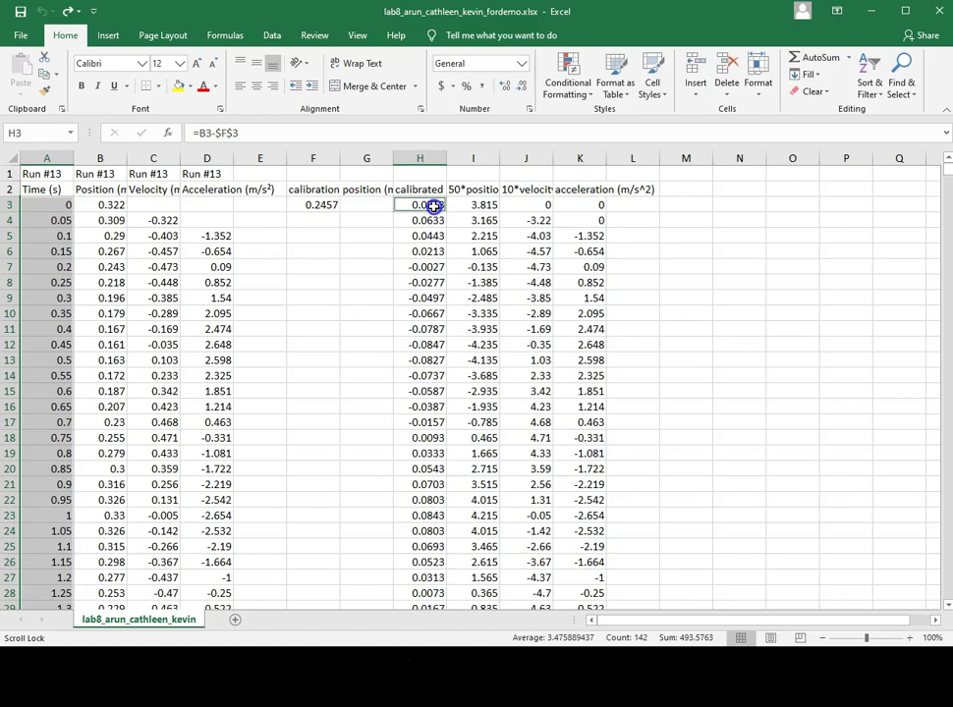
{"action": "left_click_drag", "start_coordinate": [433, 205], "coordinate": [447, 594]}
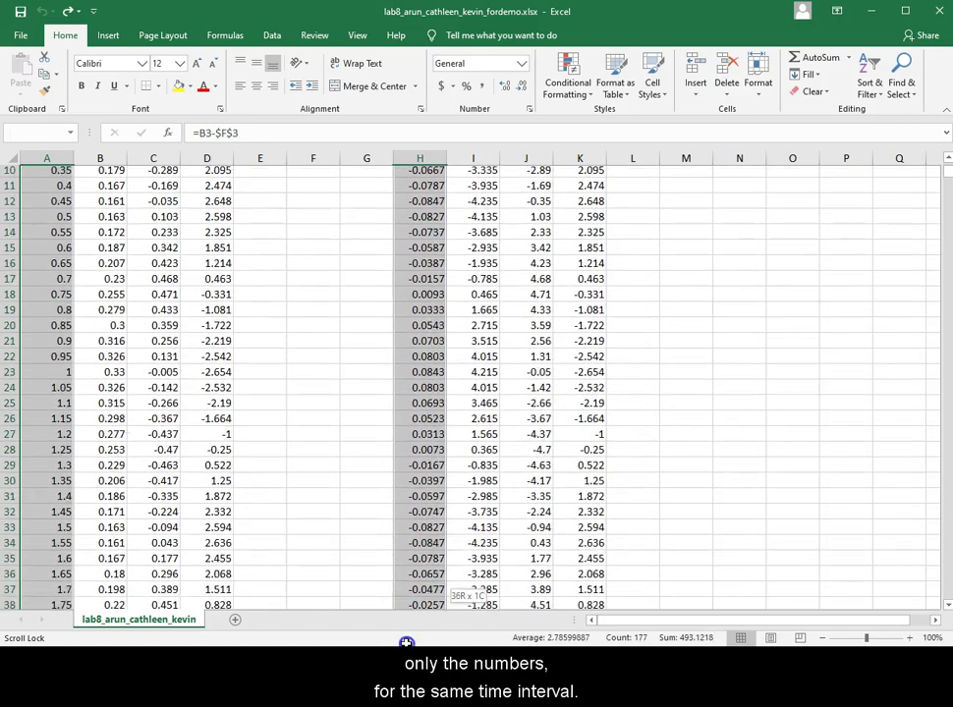
{"action": "left_click_drag", "start_coordinate": [447, 595], "coordinate": [403, 391]}
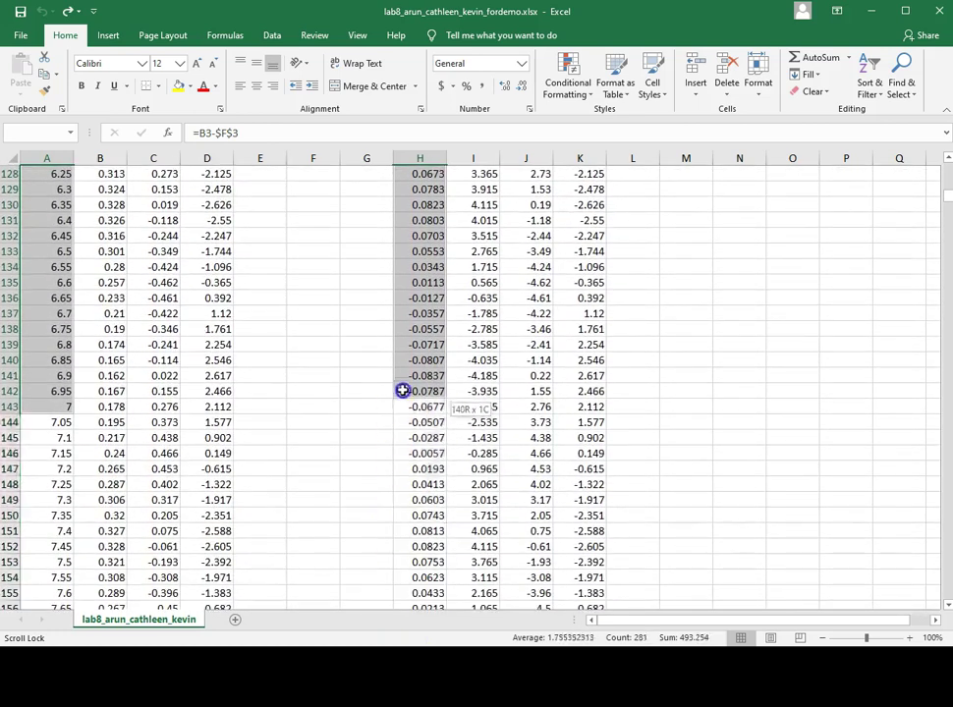
{"action": "left_click_drag", "start_coordinate": [403, 391], "coordinate": [408, 407]}
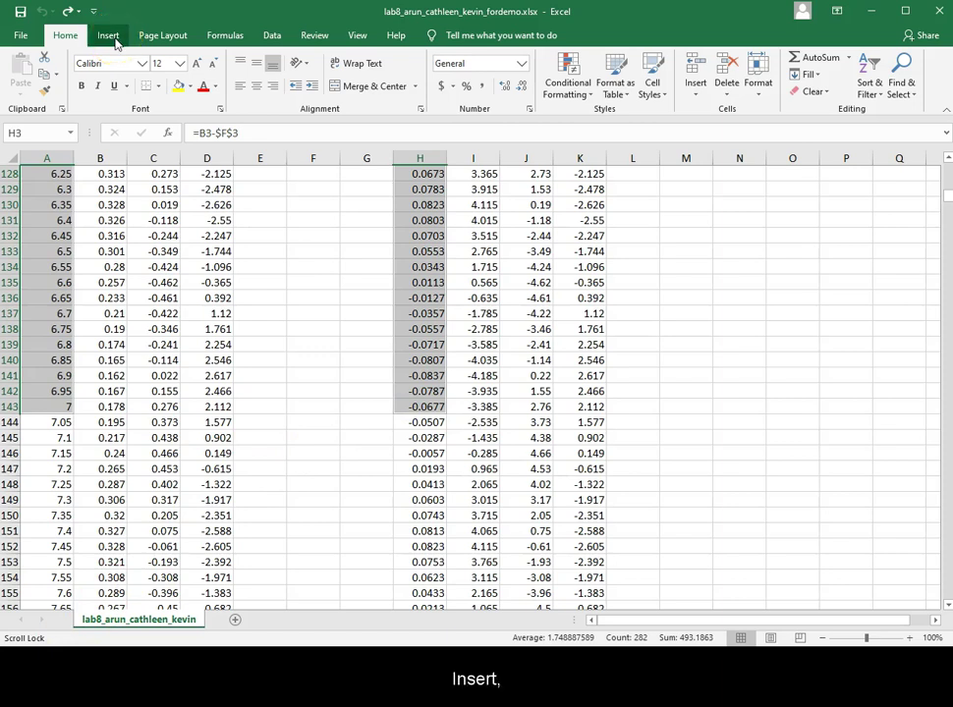
Insert a Scatter with Smooth Lines chart of calibrated position versus time for 0–7 s.
{"action": "left_click", "coordinate": [109, 36]}
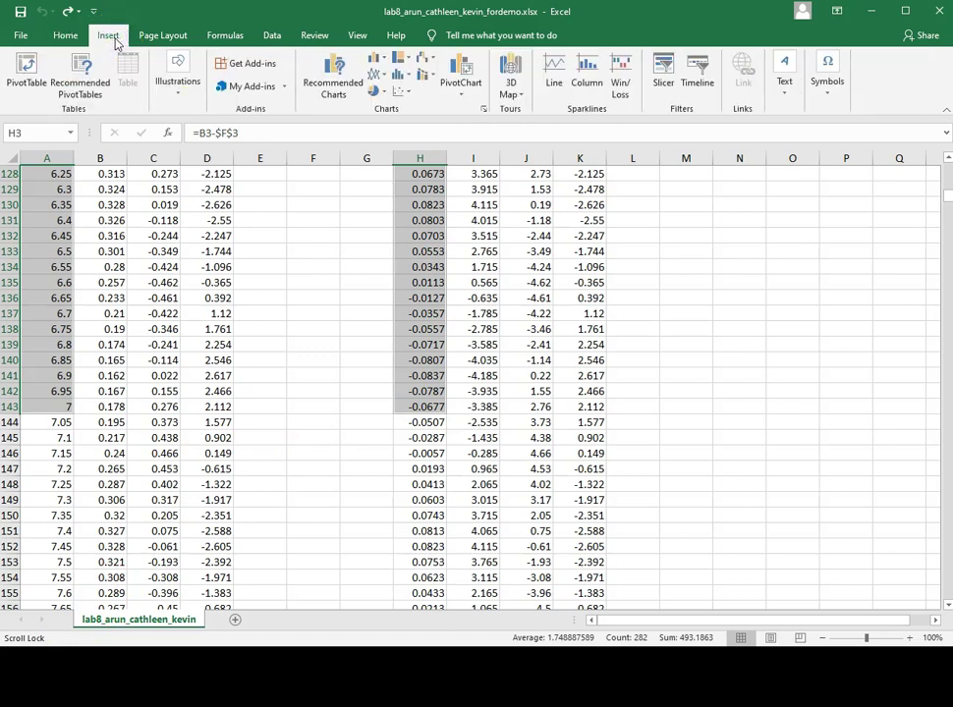
{"action": "left_click", "coordinate": [405, 91]}
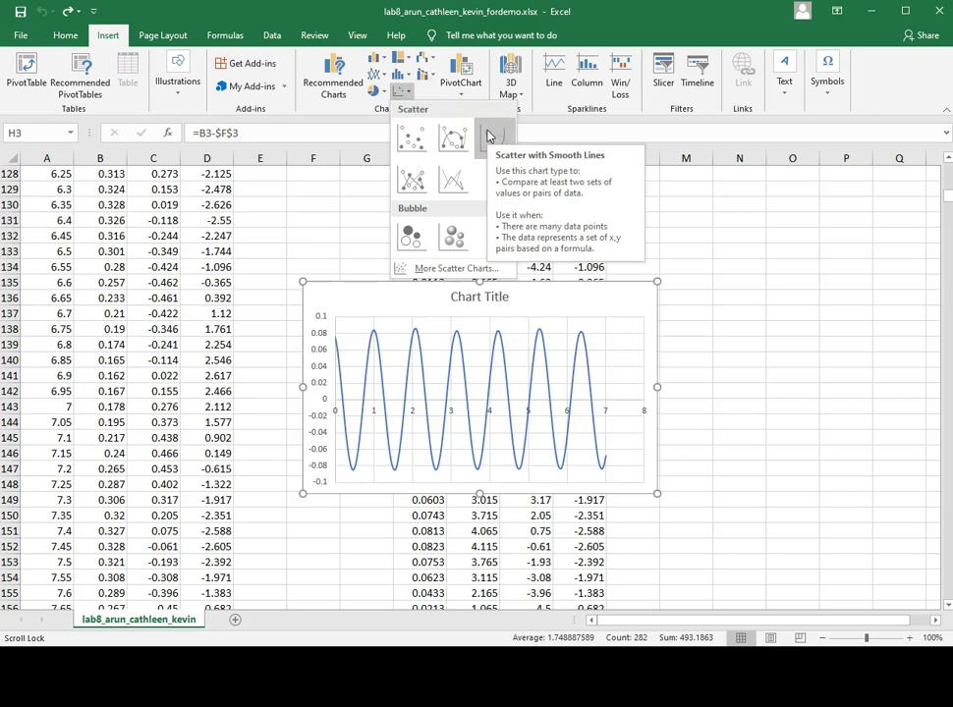
{"action": "left_click", "coordinate": [490, 136]}
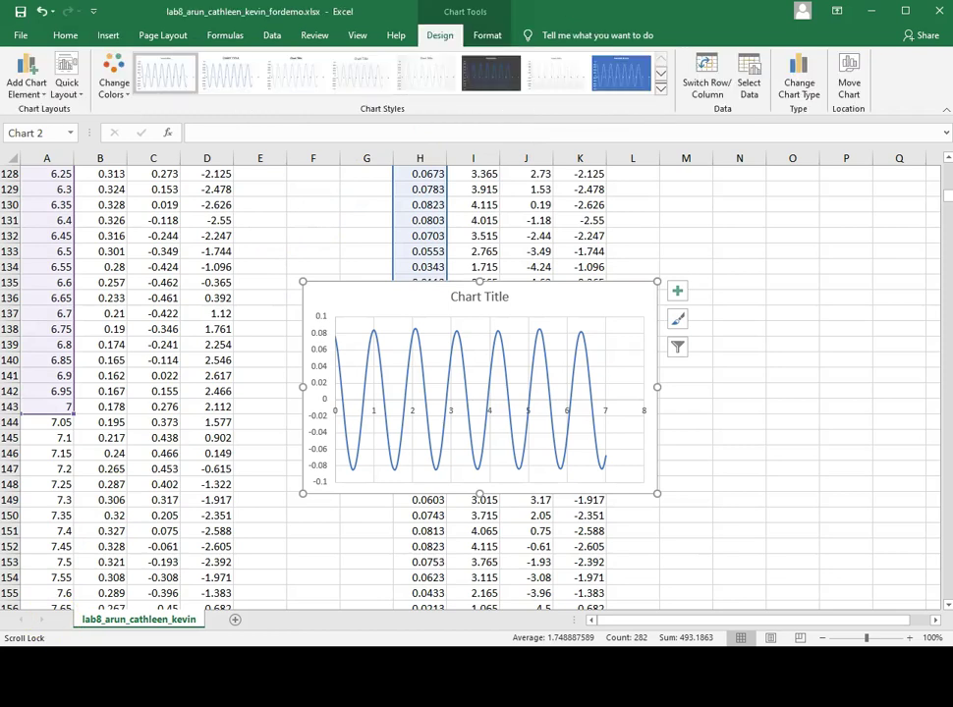
Apply Quick Layout 1 to the short-run chart and select the whole chart.
{"action": "left_click", "coordinate": [444, 36]}
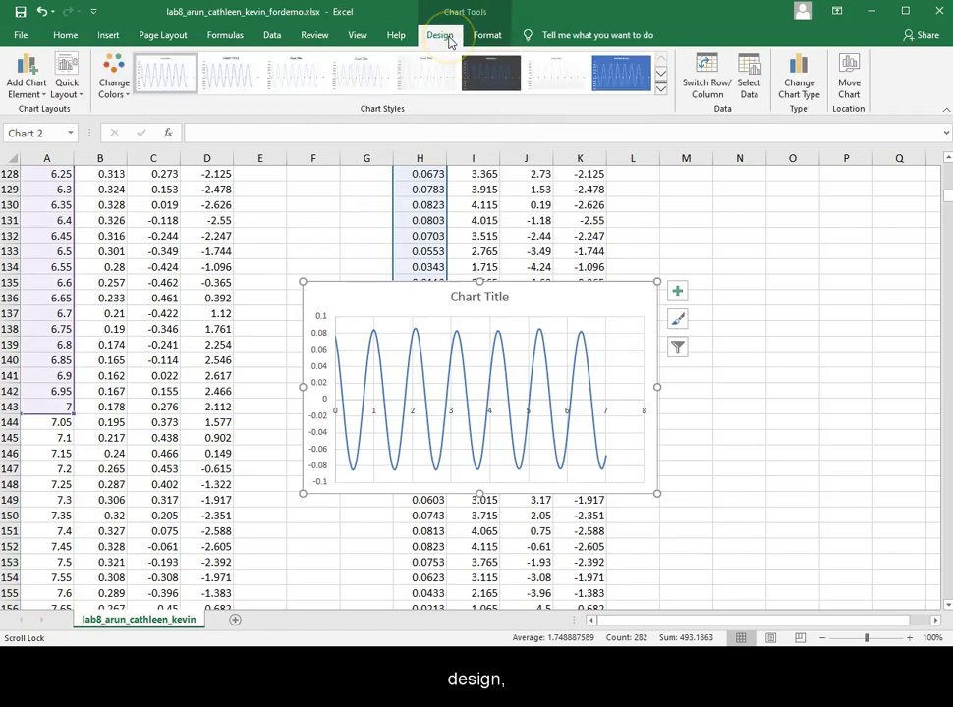
{"action": "left_click", "coordinate": [67, 65]}
{"action": "left_click", "coordinate": [69, 124]}
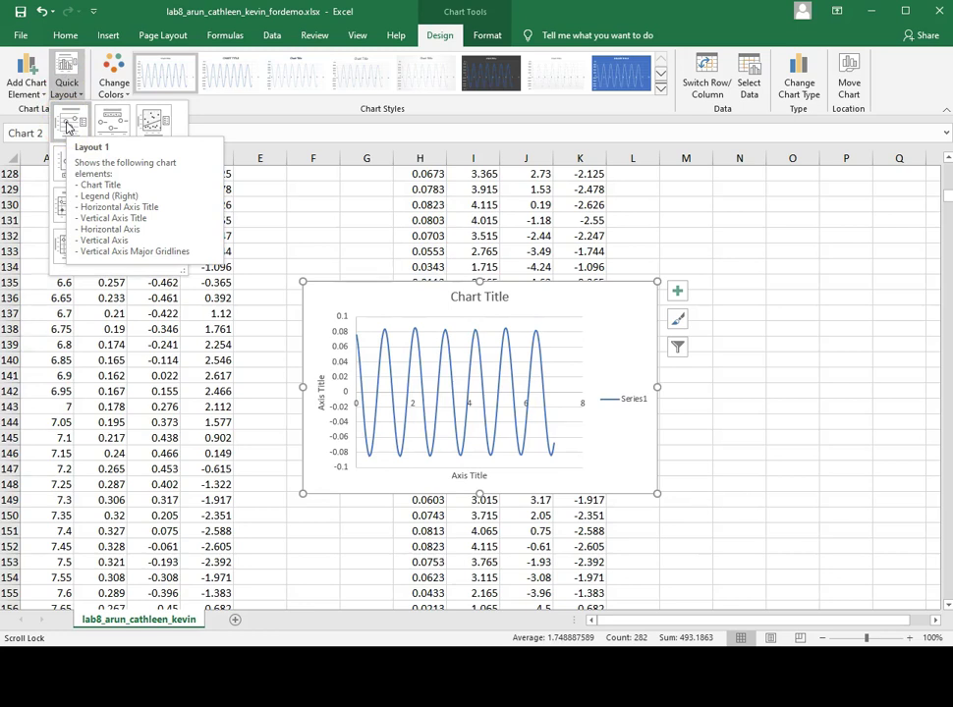
{"action": "left_click", "coordinate": [69, 123]}
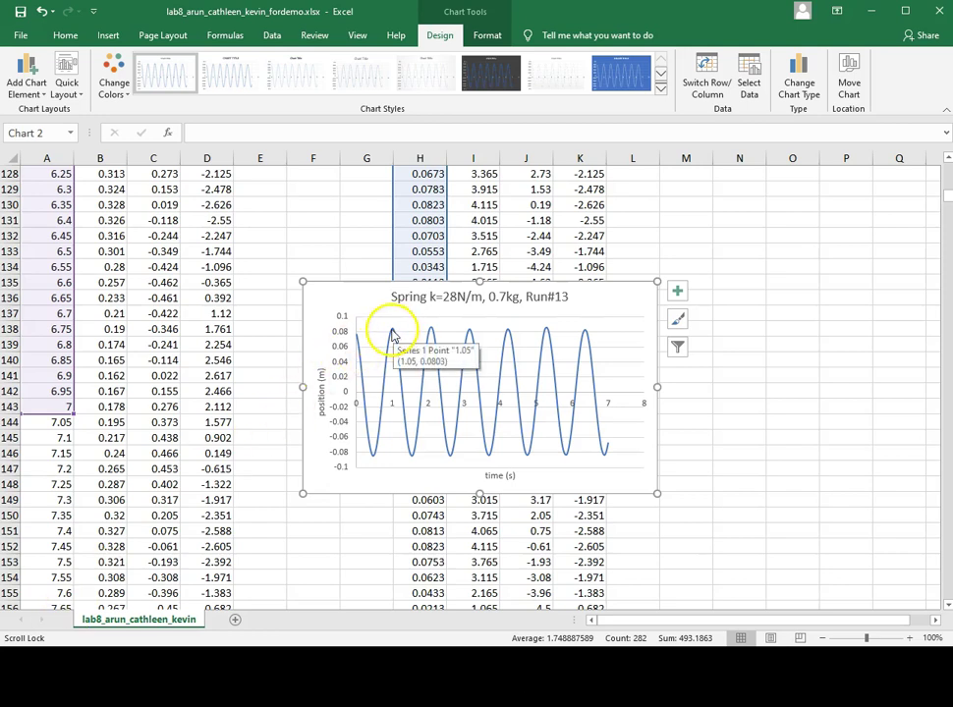
{"action": "mouse_move", "coordinate": [413, 457]}
{"action": "left_click", "coordinate": [419, 472]}
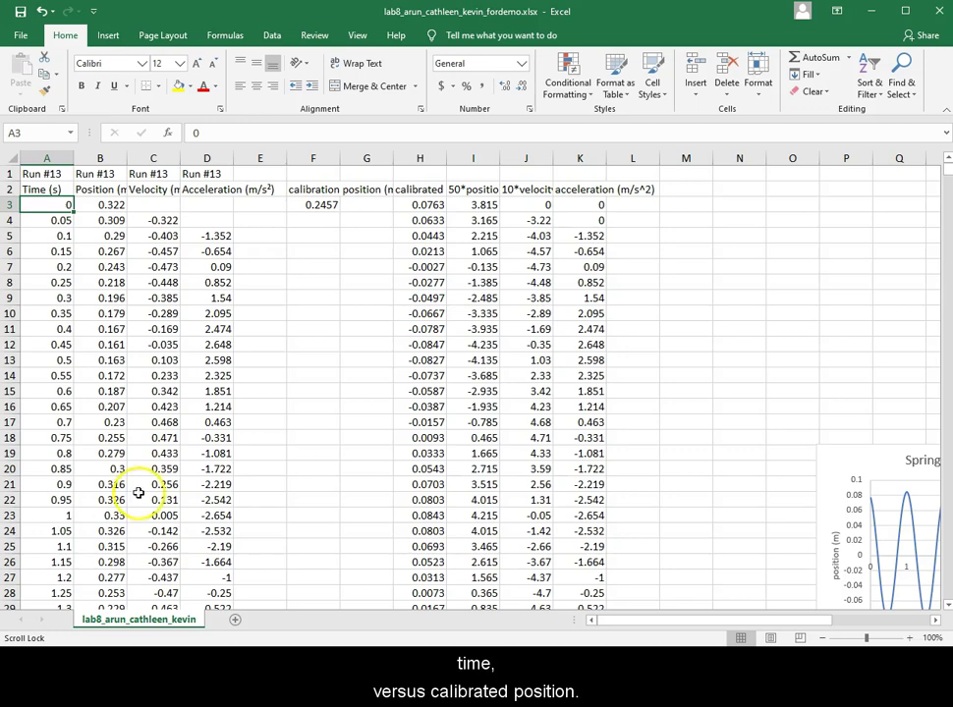
Select all time values A3:A2026 together with calibrated positions H3:H2026.
{"action": "left_click_drag", "start_coordinate": [39, 202], "coordinate": [46, 604]}
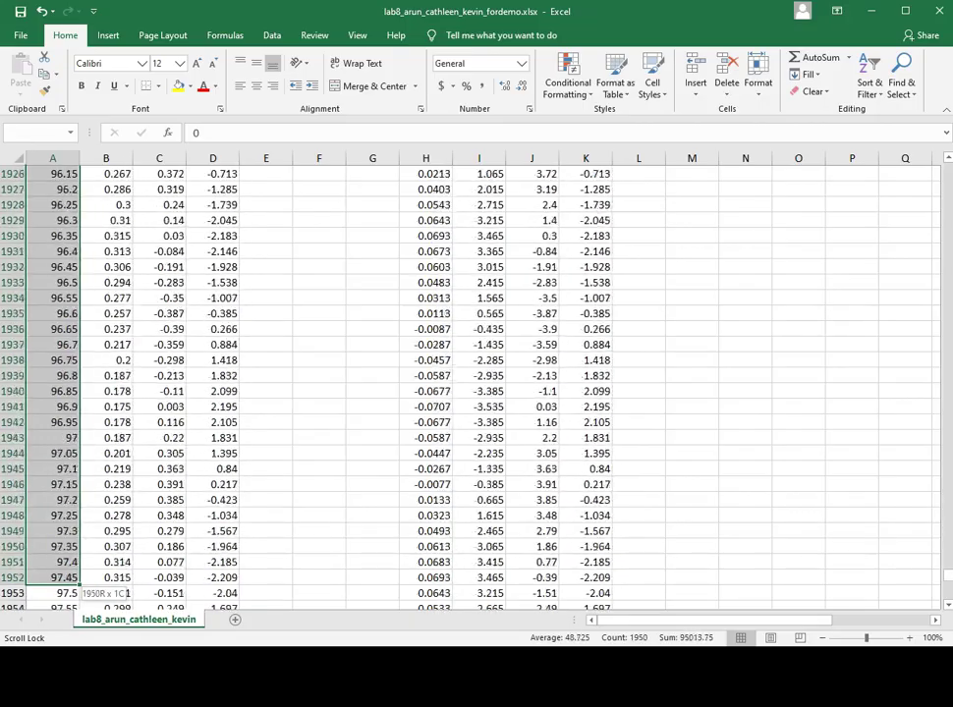
{"action": "left_click_drag", "start_coordinate": [46, 604], "coordinate": [64, 517]}
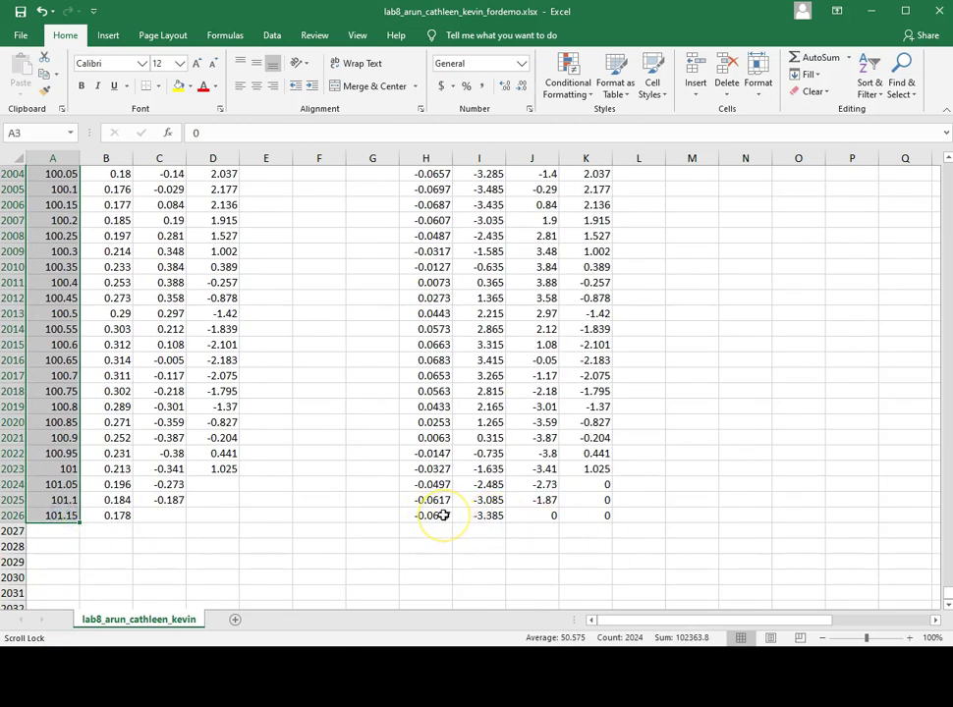
{"action": "left_click_drag", "start_coordinate": [444, 515], "coordinate": [413, 9]}
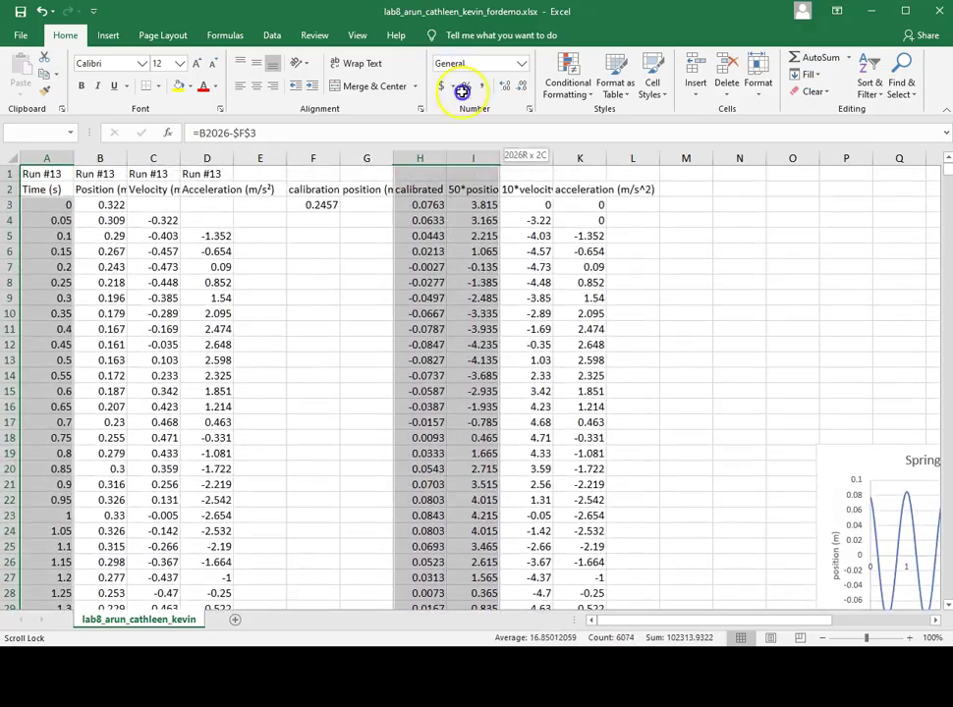
{"action": "left_click_drag", "start_coordinate": [413, 9], "coordinate": [420, 208]}
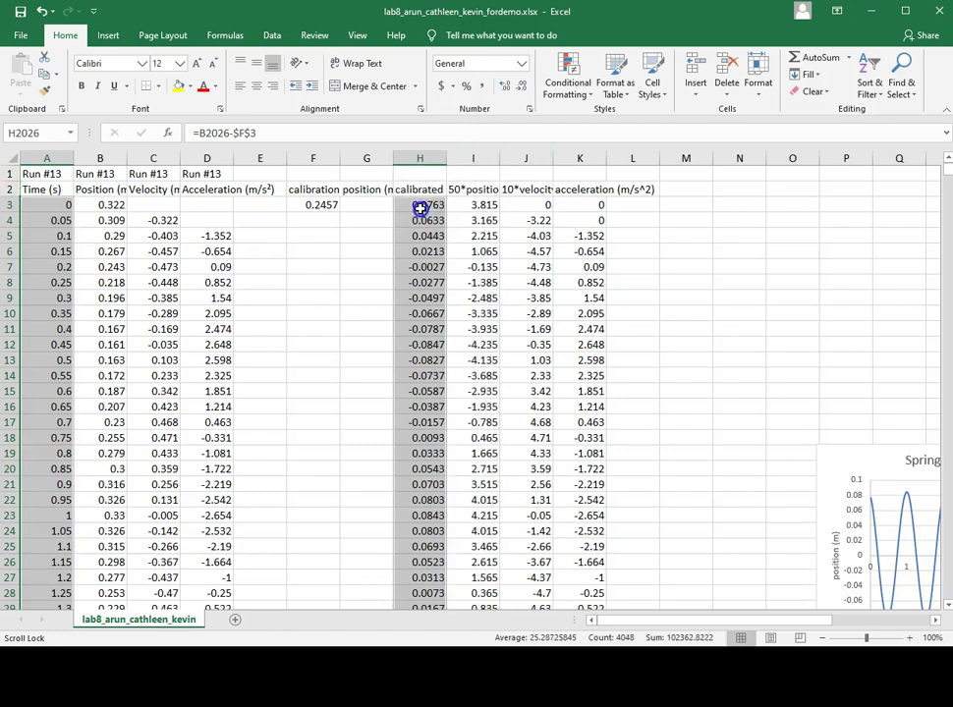
Insert a smooth-line scatter of the full run using Layout 1, with the legend deleted.
{"action": "left_click", "coordinate": [106, 34]}
{"action": "left_click", "coordinate": [403, 91]}
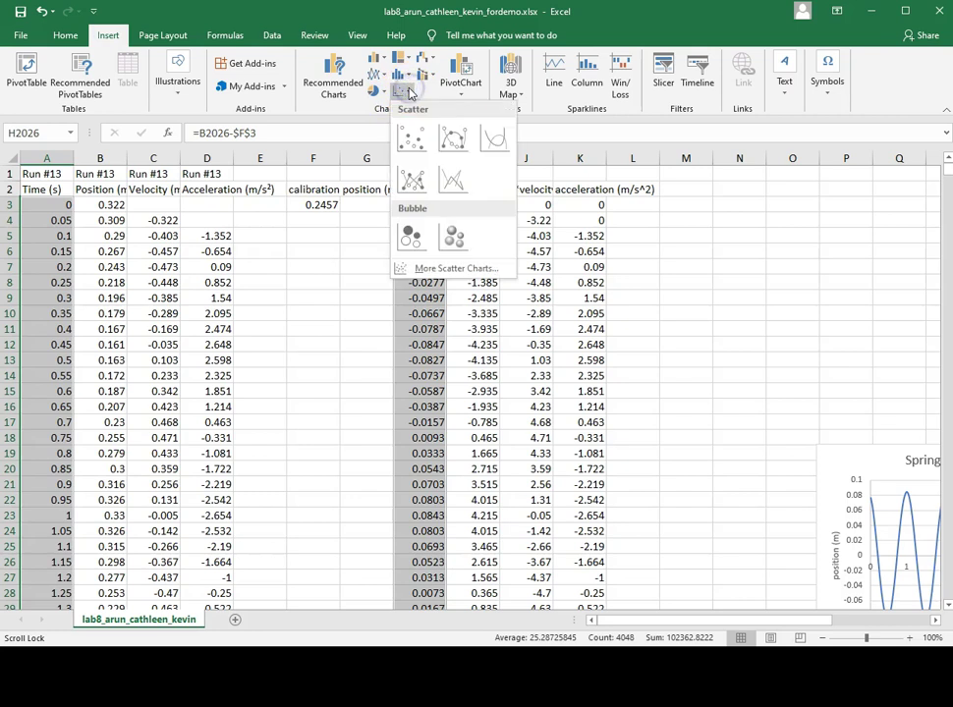
{"action": "left_click", "coordinate": [494, 137]}
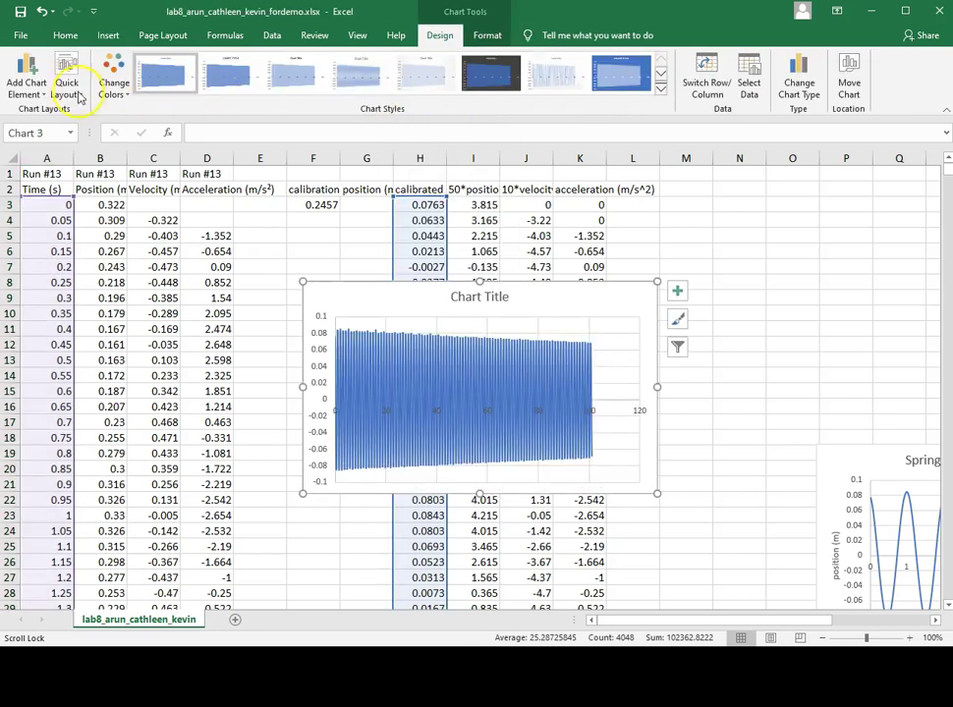
{"action": "left_click", "coordinate": [66, 87]}
{"action": "left_click", "coordinate": [69, 124]}
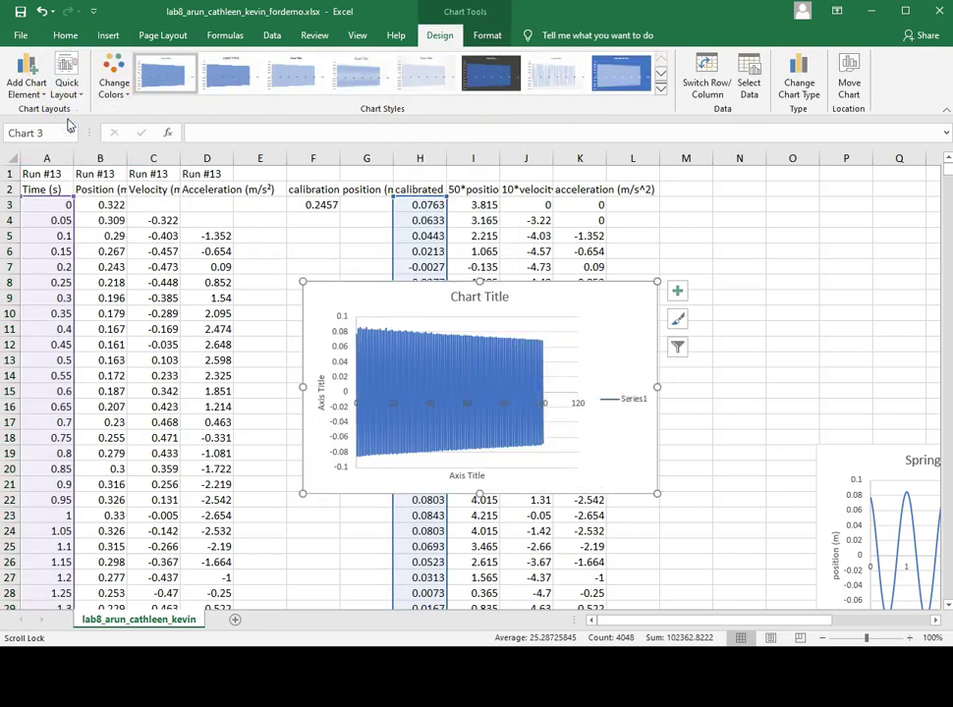
{"action": "left_click", "coordinate": [621, 404]}
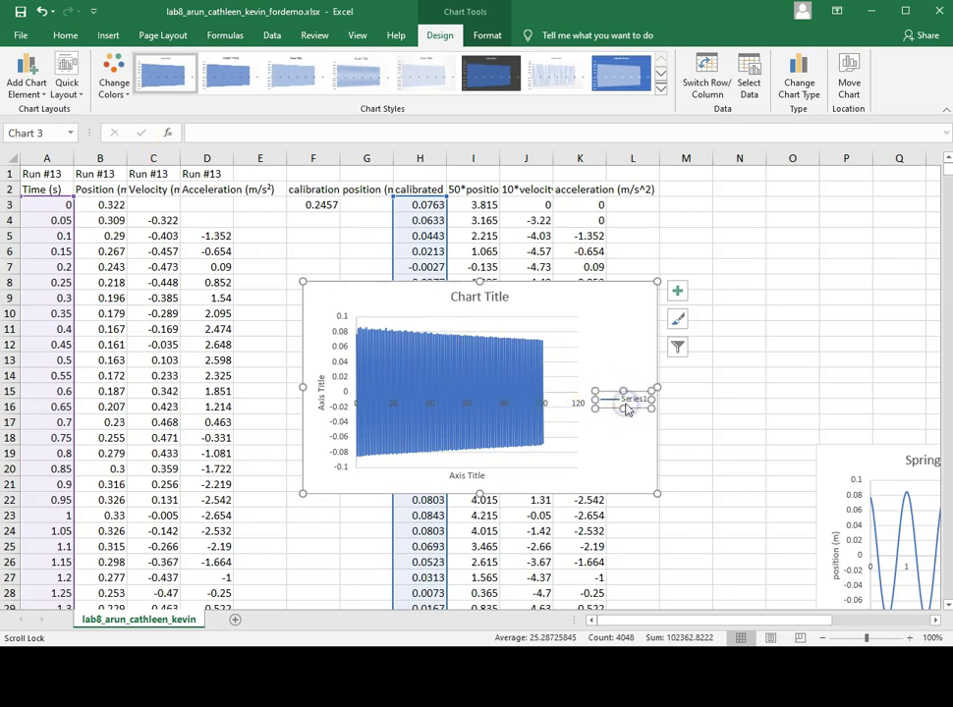
{"action": "key", "text": "Delete"}
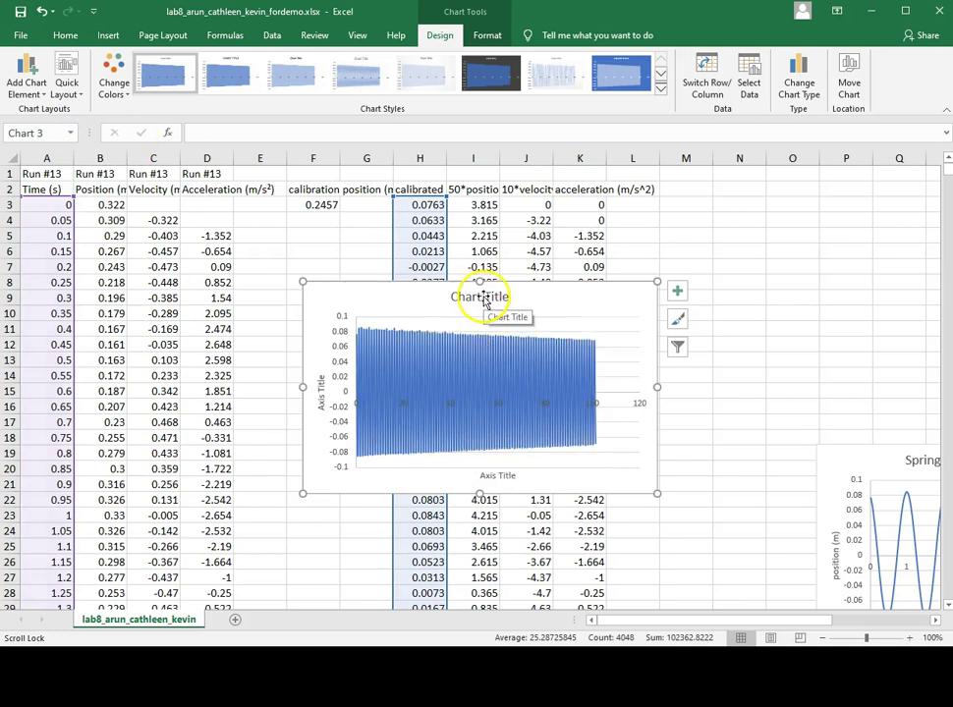
Title the damping chart 'Spring k=28N/m, 0.7kg, Run#13'.
{"action": "left_click", "coordinate": [483, 302]}
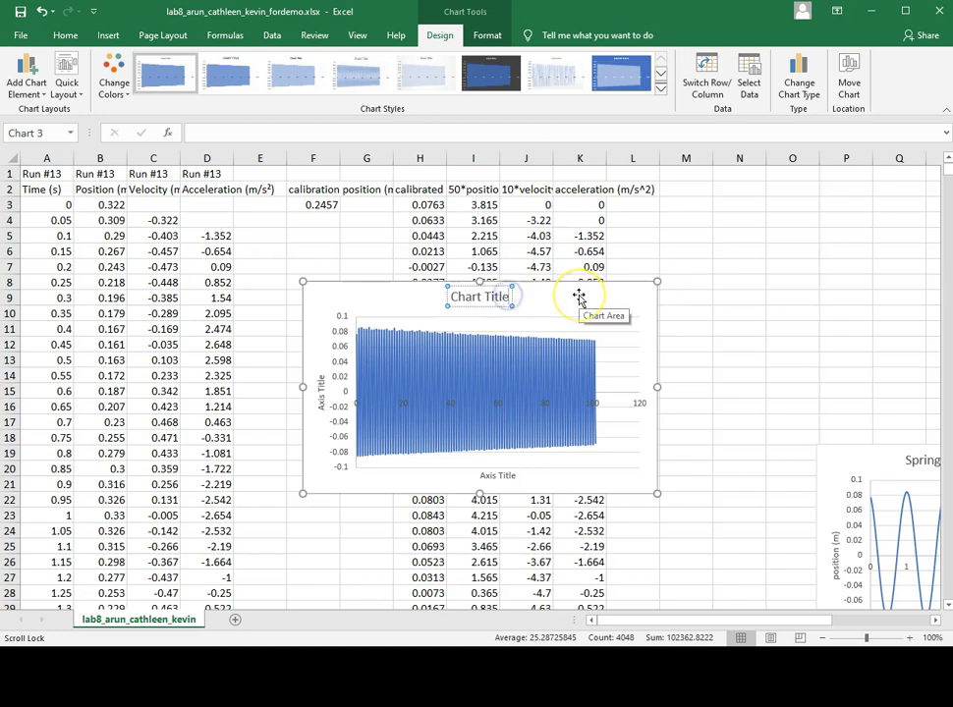
{"action": "key", "text": "BackSpace"}
{"action": "key", "text": "BackSpace"}
{"action": "key", "text": "BackSpace"}
{"action": "key", "text": "BackSpace"}
{"action": "key", "text": "BackSpace"}
{"action": "type", "text": "Spring k=28N/m, 0.7"}
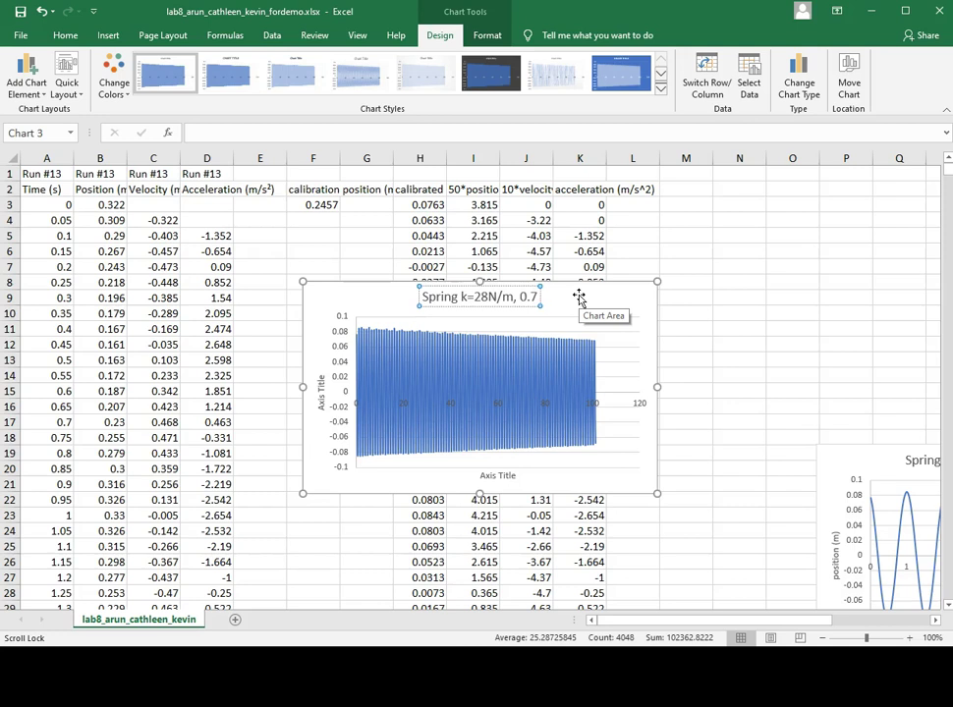
{"action": "type", "text": "kg, Run#13"}
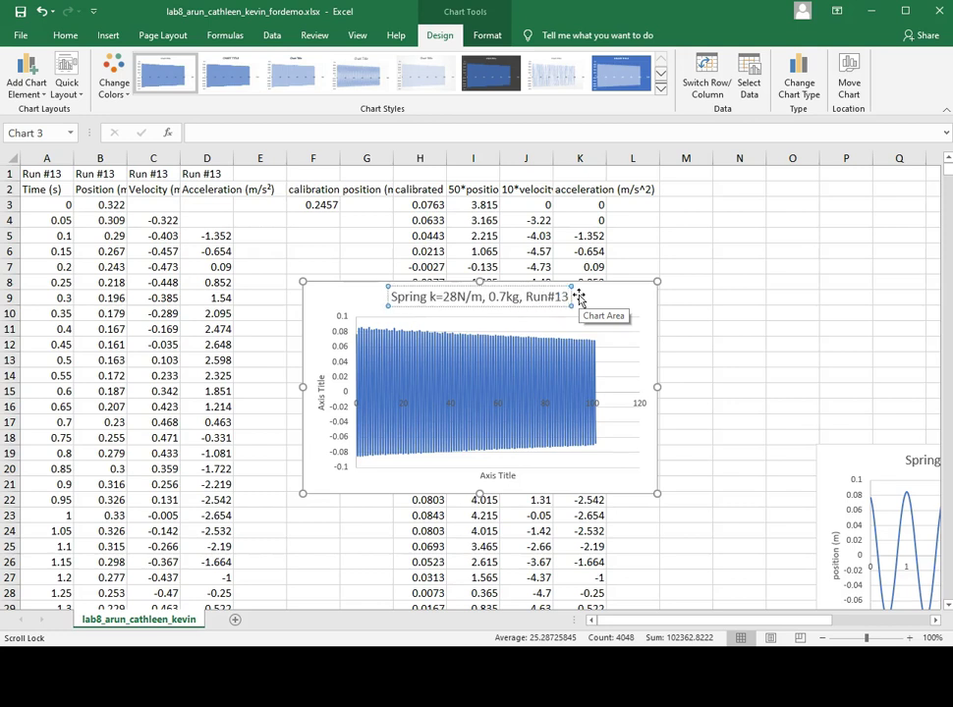
Label the axes 'position (m)' and 'time (s)', and move the chart to the upper right.
{"action": "left_click", "coordinate": [316, 398]}
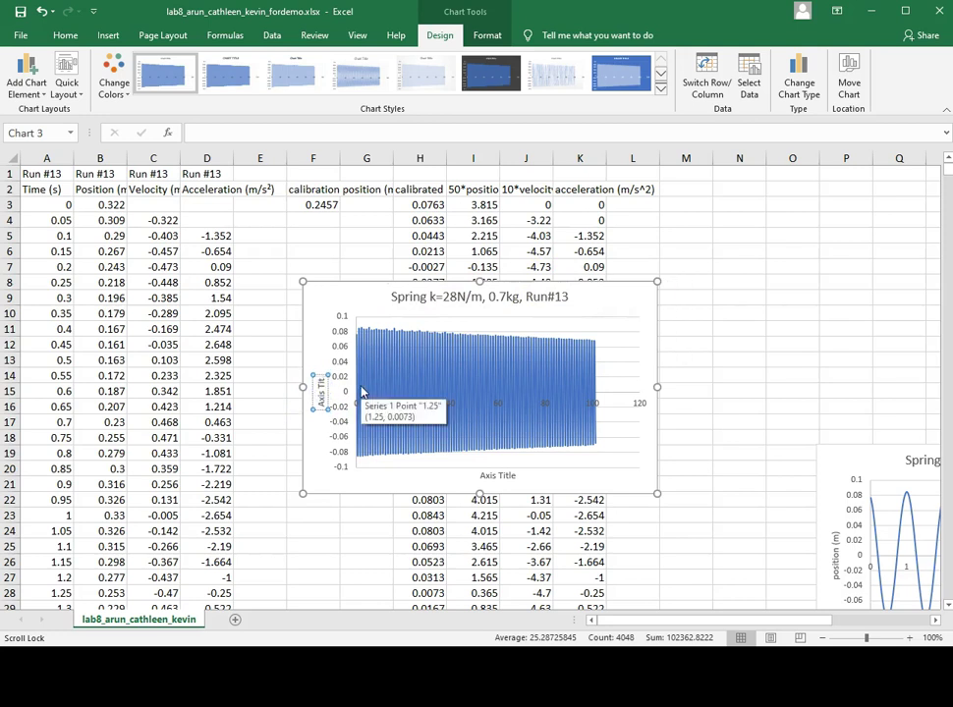
{"action": "key", "text": "BackSpace"}
{"action": "type", "text": "position (m)"}
{"action": "left_click", "coordinate": [504, 474]}
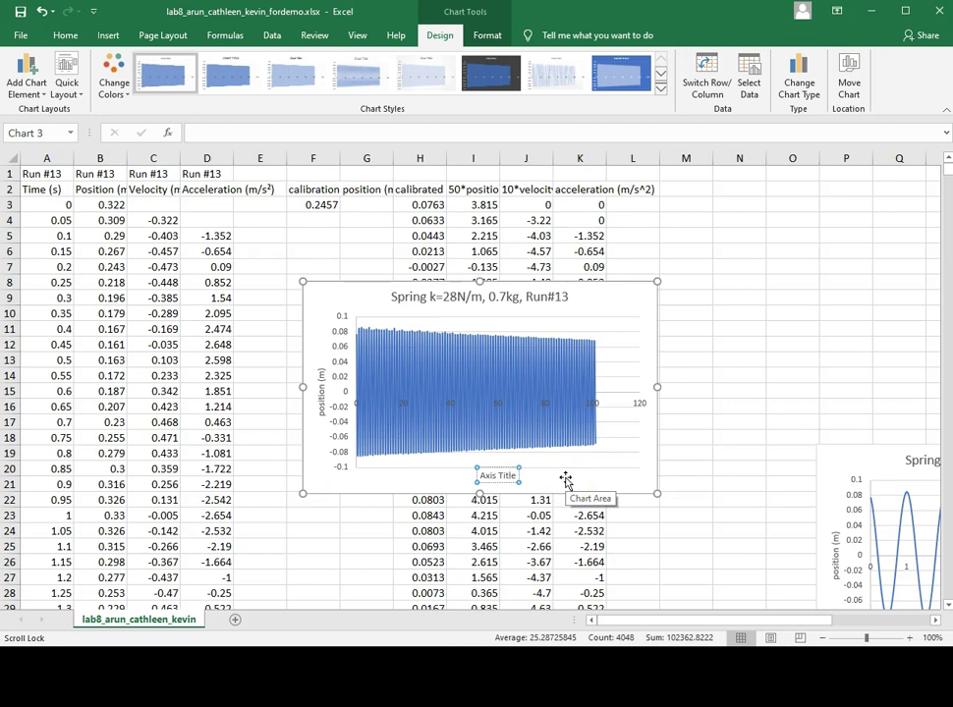
{"action": "key", "text": "ctrl+a"}
{"action": "key", "text": "BackSpace"}
{"action": "type", "text": "time (s)"}
{"action": "left_click", "coordinate": [566, 481]}
{"action": "left_click_drag", "start_coordinate": [566, 480], "coordinate": [882, 424]}
{"action": "left_click", "coordinate": [61, 204]}
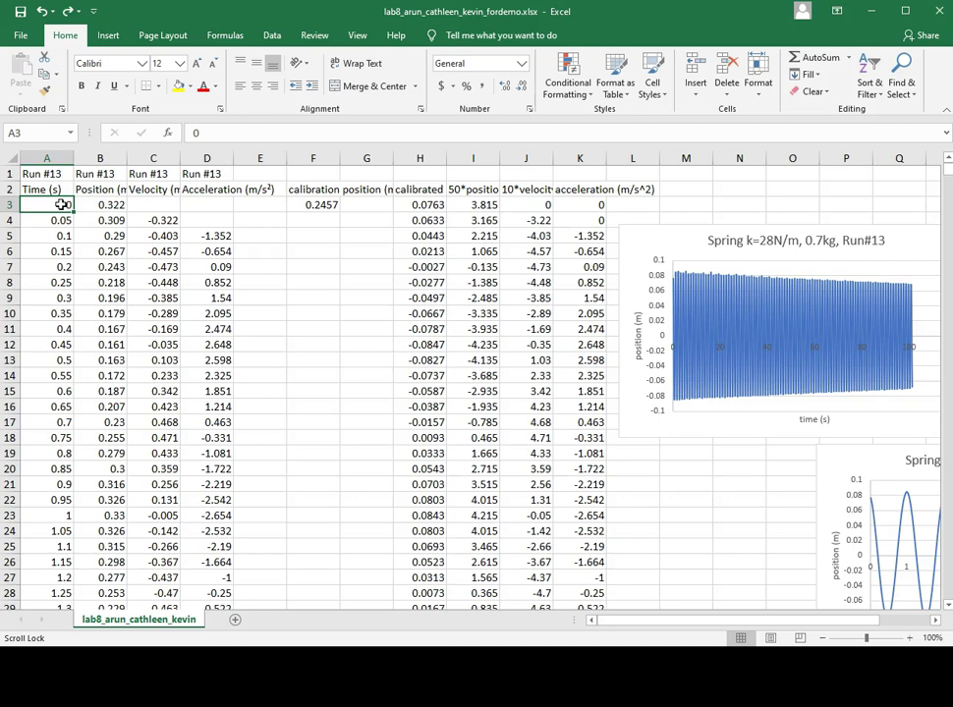
Select time A3:A103 plus scaled position, velocity and acceleration I3:K103.
{"action": "mouse_move", "coordinate": [61, 203]}
{"action": "left_mouse_down"}
{"action": "mouse_move", "coordinate": [71, 594]}
{"action": "mouse_move", "coordinate": [33, 458]}
{"action": "mouse_move", "coordinate": [39, 502]}
{"action": "left_mouse_up"}
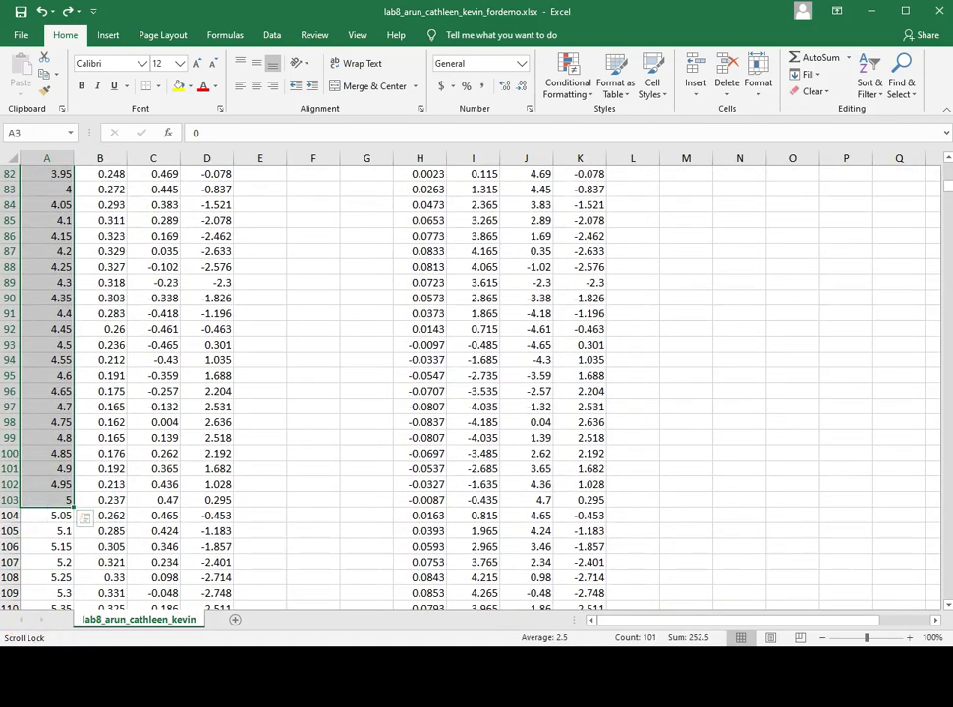
{"action": "scroll", "coordinate": [477, 206], "scroll_direction": "up", "scroll_amount": 20}
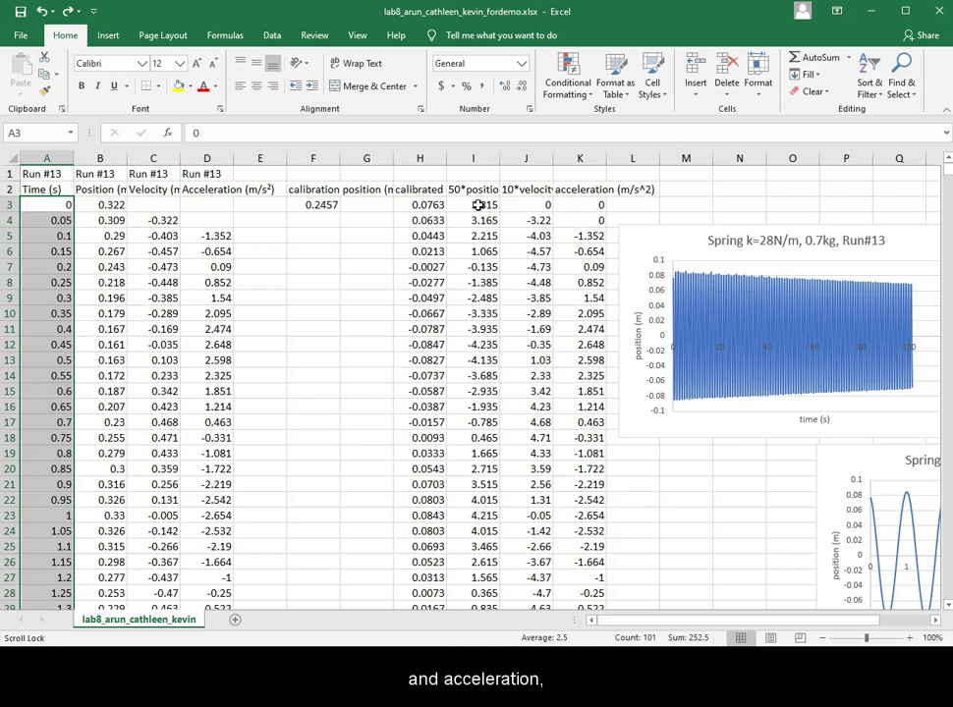
{"action": "mouse_move", "coordinate": [479, 204]}
{"action": "left_mouse_down"}
{"action": "mouse_move", "coordinate": [593, 634]}
{"action": "mouse_move", "coordinate": [582, 582]}
{"action": "mouse_move", "coordinate": [590, 619]}
{"action": "left_mouse_up"}
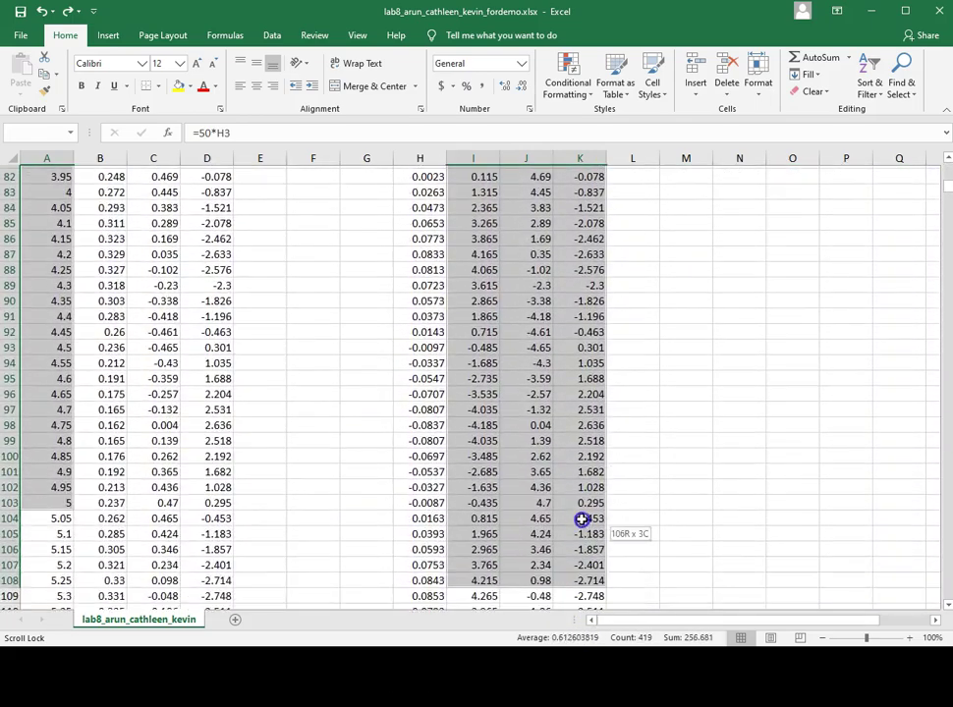
{"action": "left_click_drag", "start_coordinate": [591, 619], "coordinate": [580, 498]}
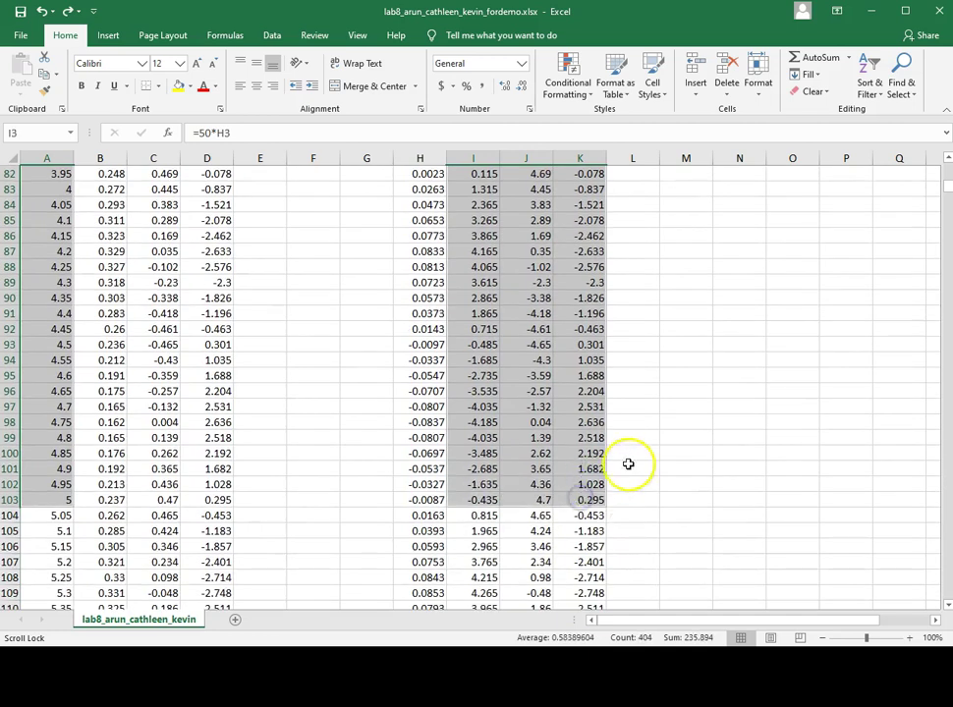
Insert a Scatter with Smooth Lines chart of the three scaled quantities using Quick Layout 1.
{"action": "left_click", "coordinate": [108, 35]}
{"action": "left_click", "coordinate": [403, 92]}
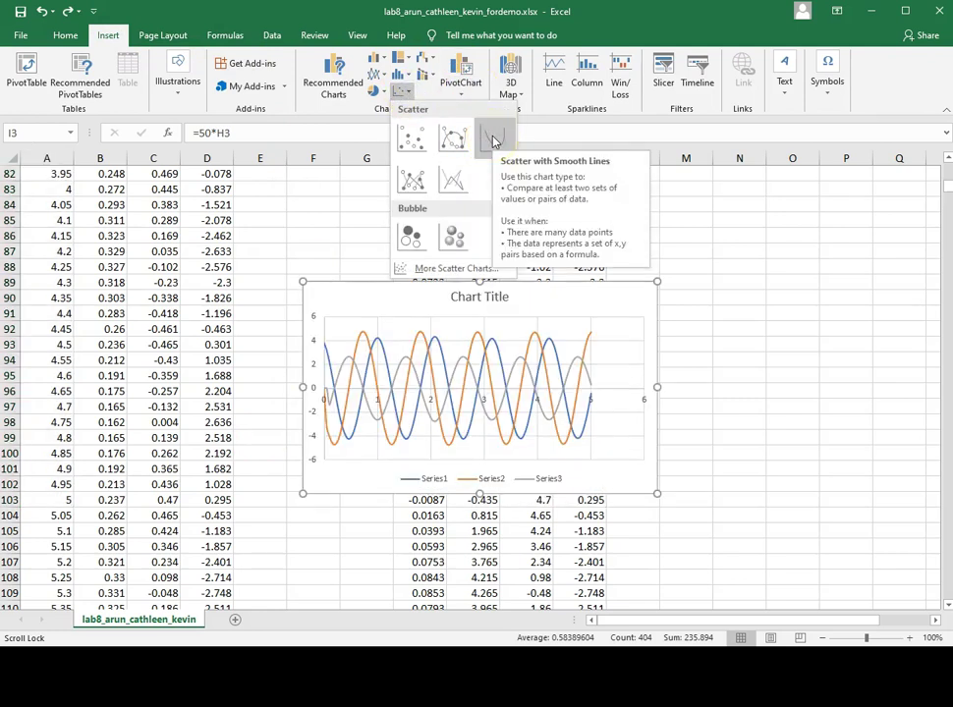
{"action": "left_click", "coordinate": [494, 140]}
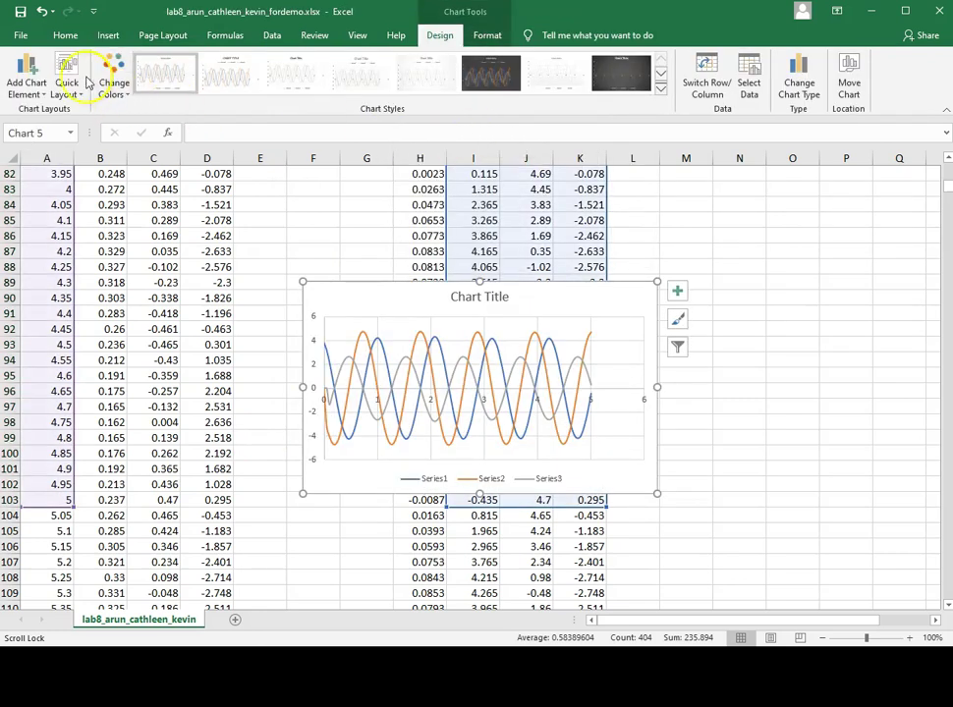
{"action": "left_click", "coordinate": [65, 74]}
{"action": "left_click", "coordinate": [69, 132]}
{"action": "left_click", "coordinate": [632, 389]}
Replace the chart title with 'Spring k=28N/m, 0.7kg, run#13'.
{"action": "left_click", "coordinate": [622, 329]}
{"action": "left_click", "coordinate": [485, 296]}
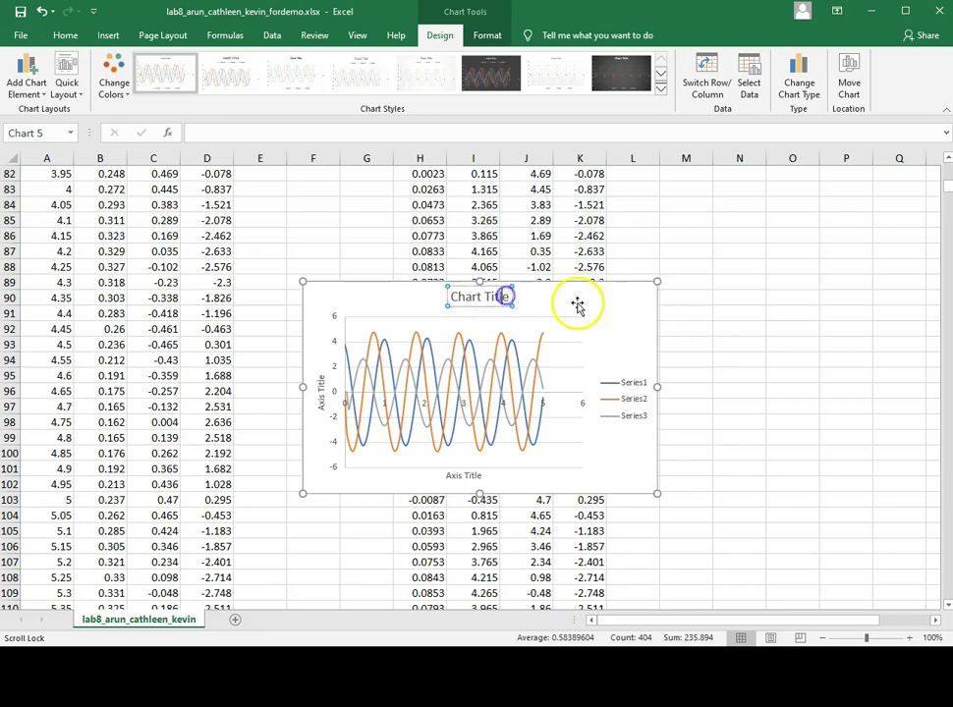
{"action": "key", "text": "BackSpace"}
{"action": "key", "text": "BackSpace"}
{"action": "key", "text": "BackSpace"}
{"action": "key", "text": "BackSpace"}
{"action": "key", "text": "BackSpace"}
{"action": "key", "text": "BackSpace"}
{"action": "key", "text": "BackSpace"}
{"action": "type", "text": "Spring k=28N/m,"}
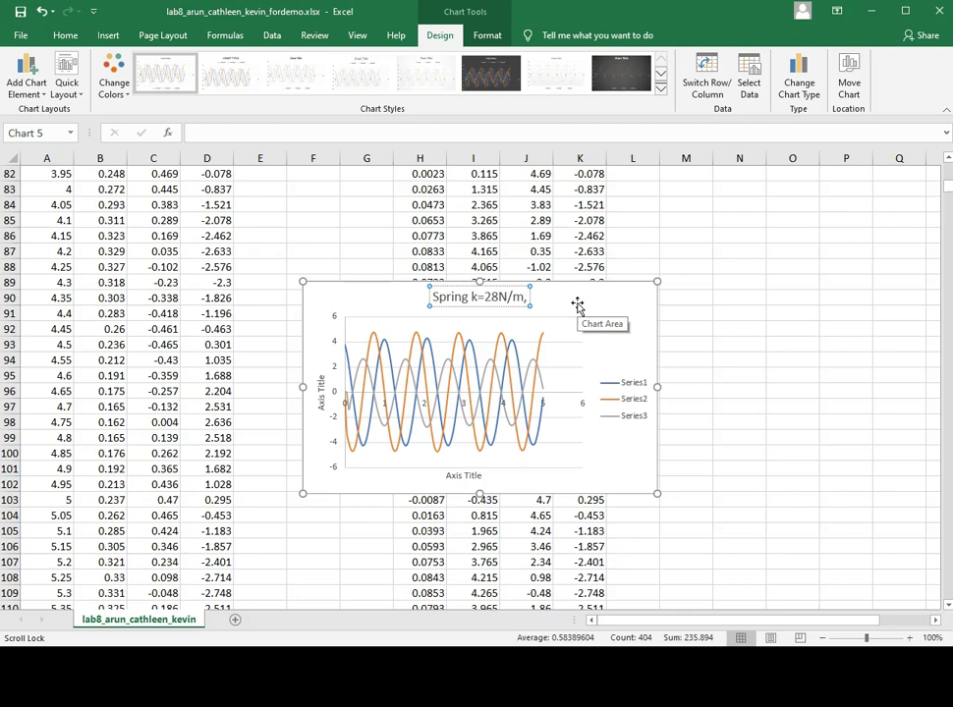
{"action": "type", "text": " 0.7kg"}
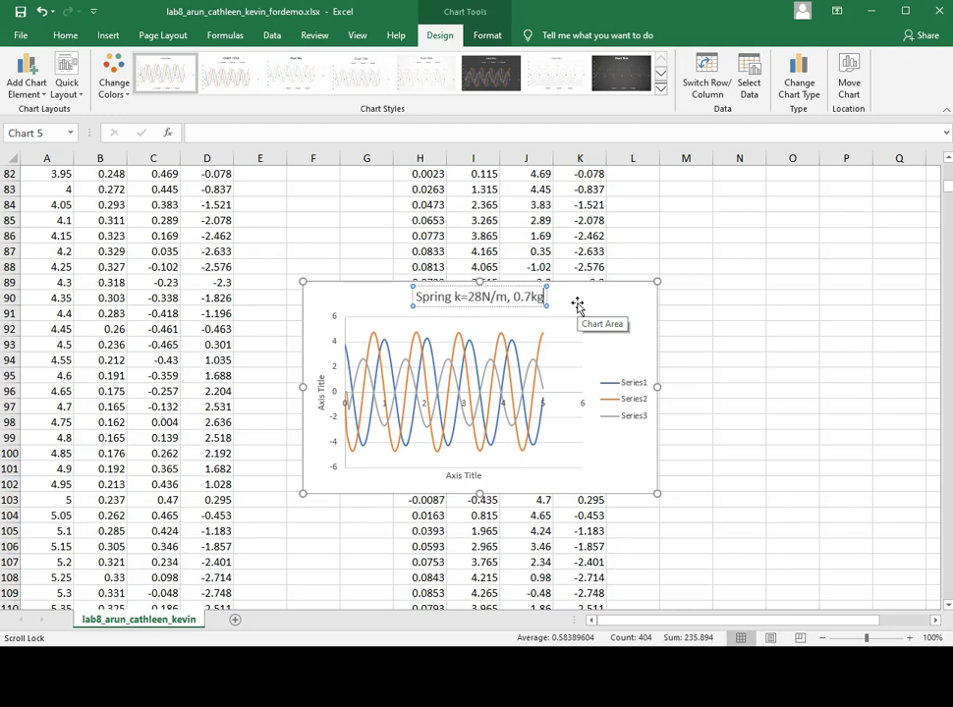
{"action": "type", "text": ","}
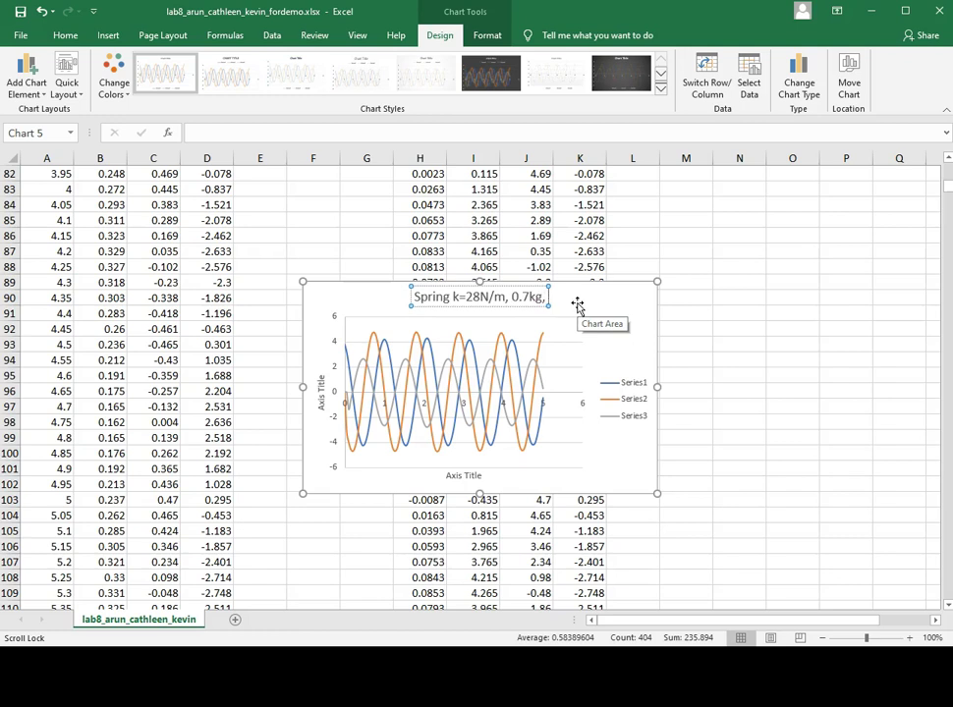
{"action": "type", "text": " run#13"}
Replace the axis placeholders with 'Motion Quantity' (vertical) and 'time (s)' (horizontal).
{"action": "left_click", "coordinate": [319, 391]}
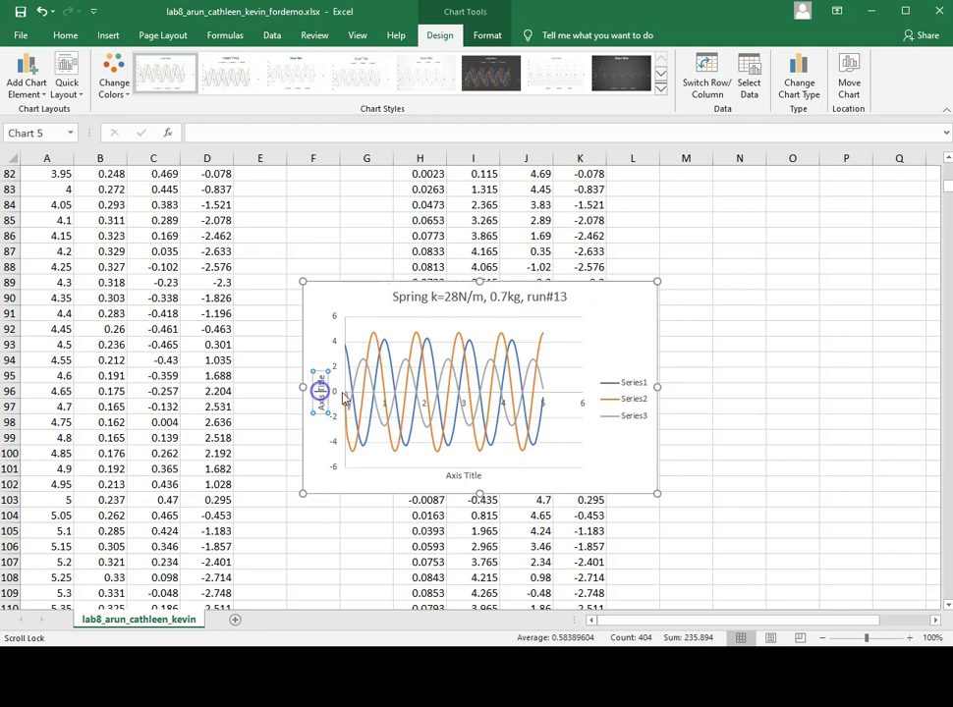
{"action": "mouse_move", "coordinate": [344, 398]}
{"action": "key", "text": "BackSpace"}
{"action": "key", "text": "BackSpace"}
{"action": "key", "text": "BackSpace"}
{"action": "key", "text": "BackSpace"}
{"action": "key", "text": "BackSpace"}
{"action": "key", "text": "BackSpace"}
{"action": "key", "text": "BackSpace"}
{"action": "key", "text": "BackSpace"}
{"action": "key", "text": "BackSpace"}
{"action": "key", "text": "BackSpace"}
{"action": "type", "text": "Motion Quantity"}
{"action": "left_click", "coordinate": [467, 473]}
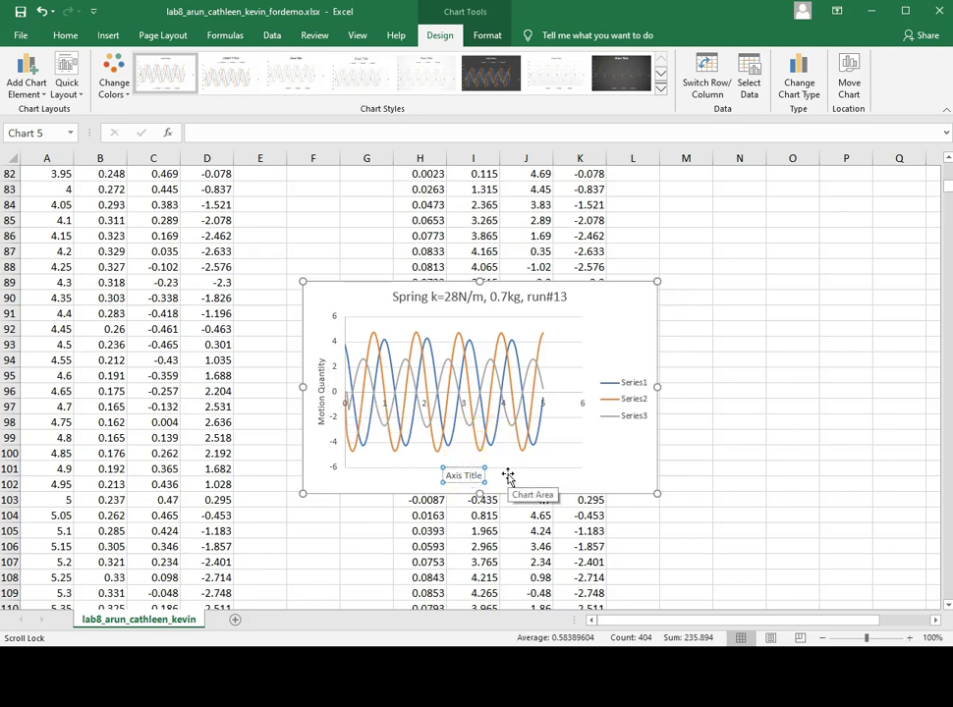
{"action": "key", "text": "BackSpace"}
{"action": "type", "text": "time (s)"}
{"action": "left_click", "coordinate": [625, 468]}
{"action": "double_click", "coordinate": [653, 393]}
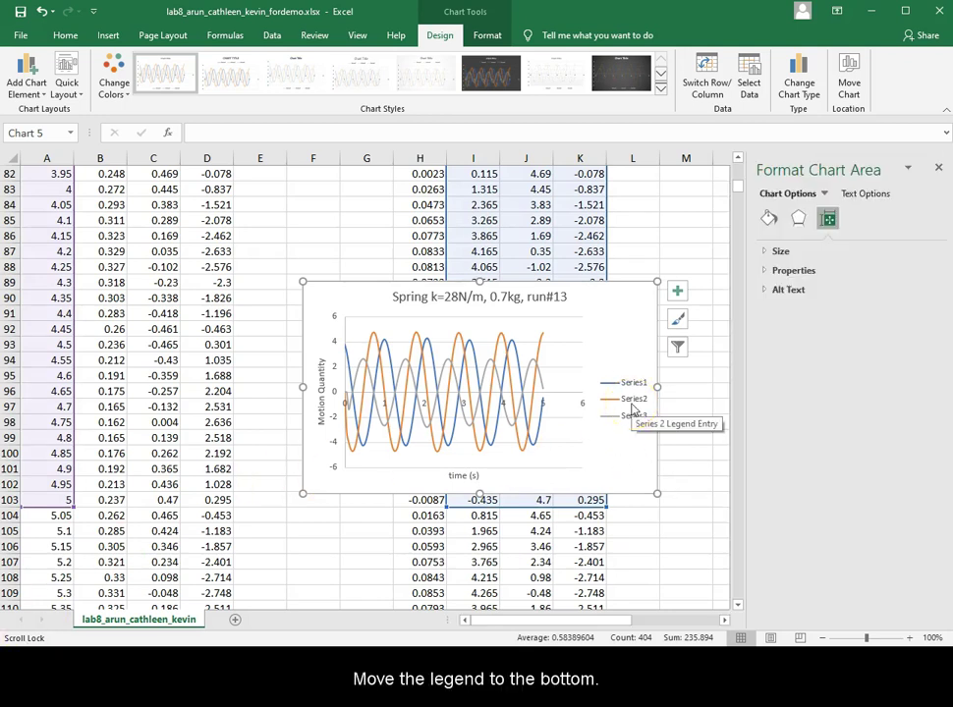
Set the three-quantity chart's legend position to Bottom in Format Legend.
{"action": "right_click", "coordinate": [634, 411]}
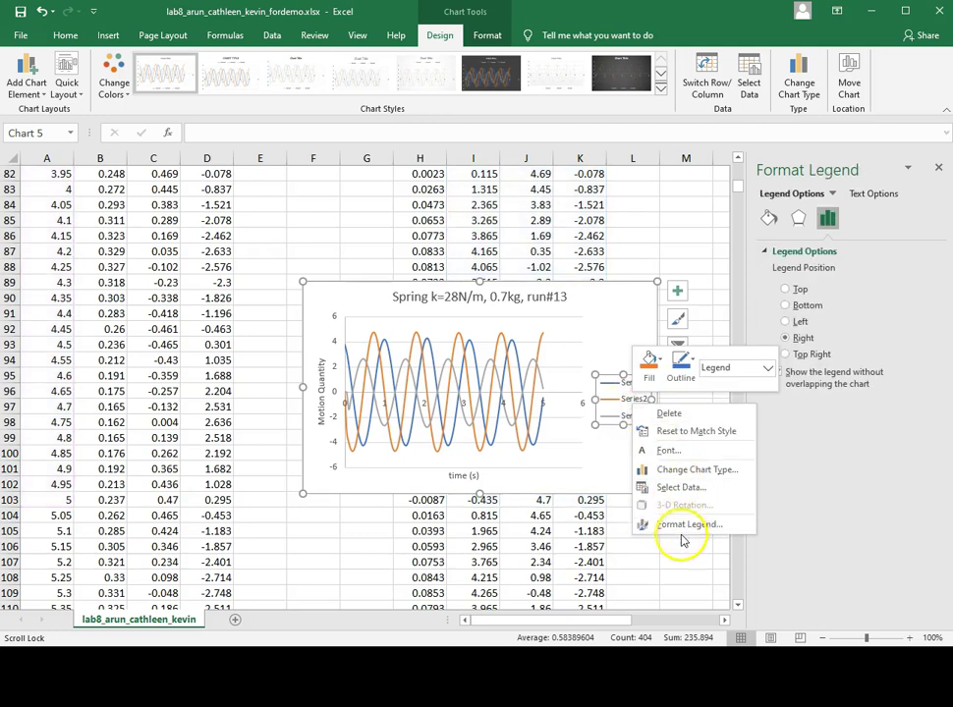
{"action": "left_click", "coordinate": [687, 525]}
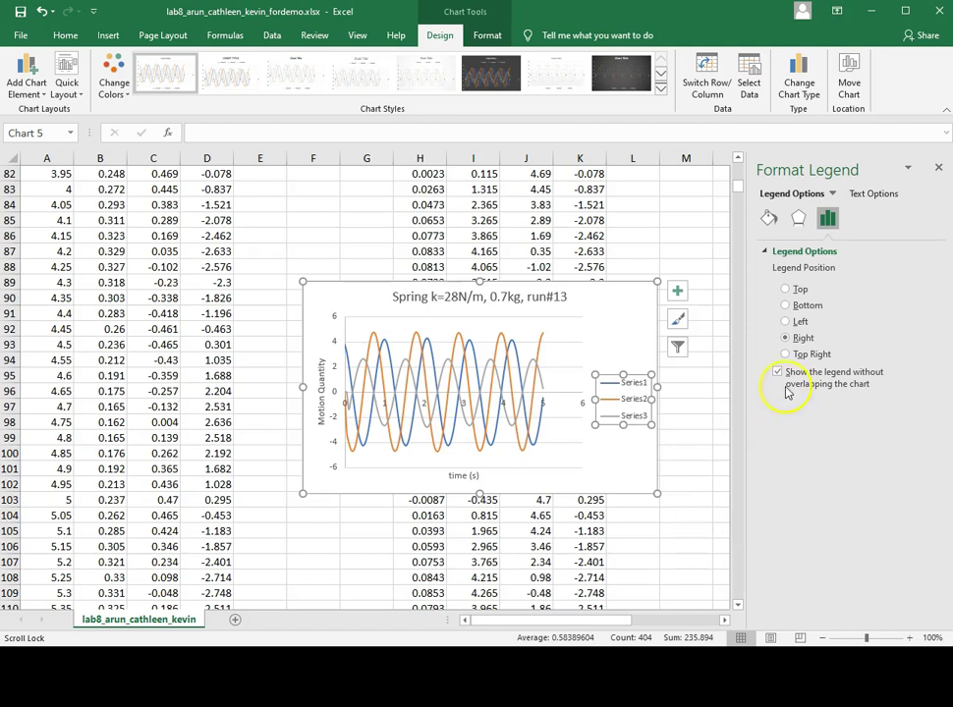
{"action": "left_click", "coordinate": [785, 305]}
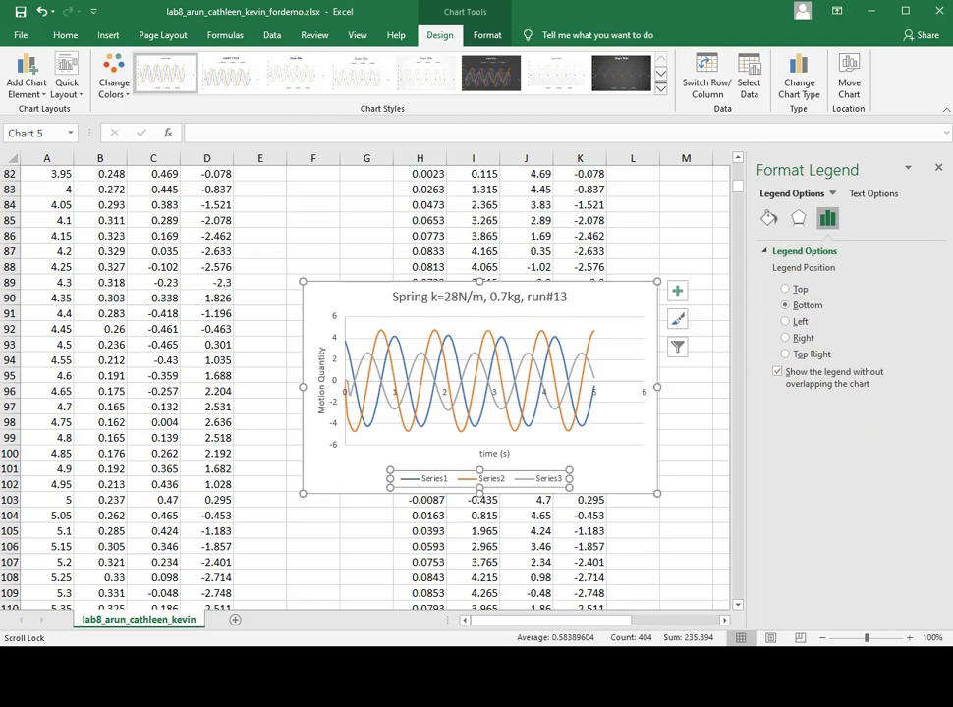
{"action": "left_click", "coordinate": [491, 462]}
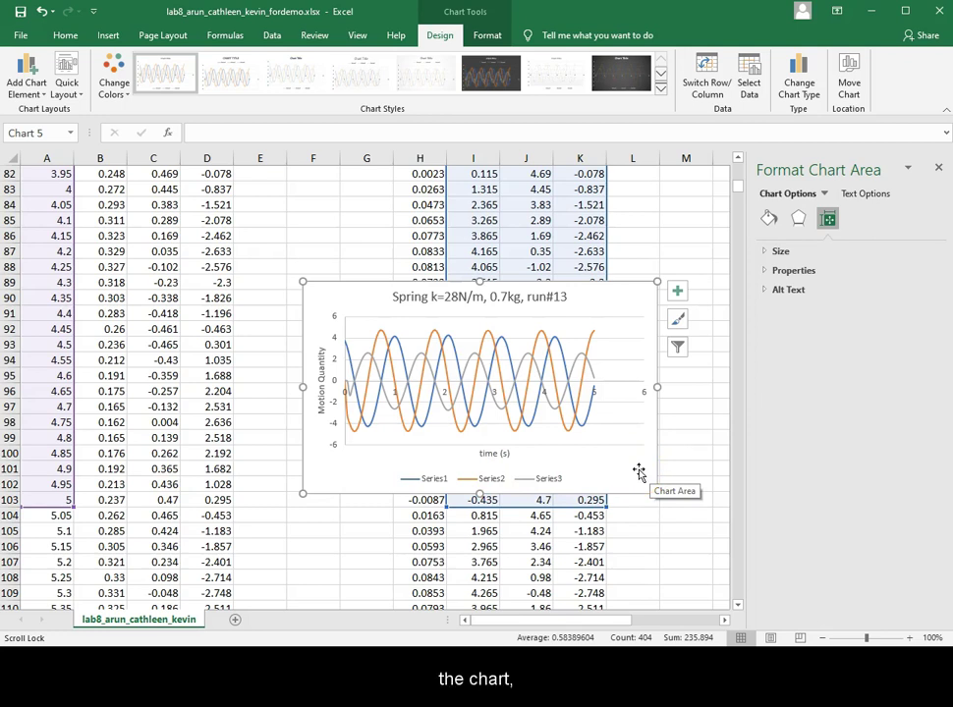
In the chart's Select Data dialog, rename Series1 to 50*position (m).
{"action": "right_click", "coordinate": [639, 473]}
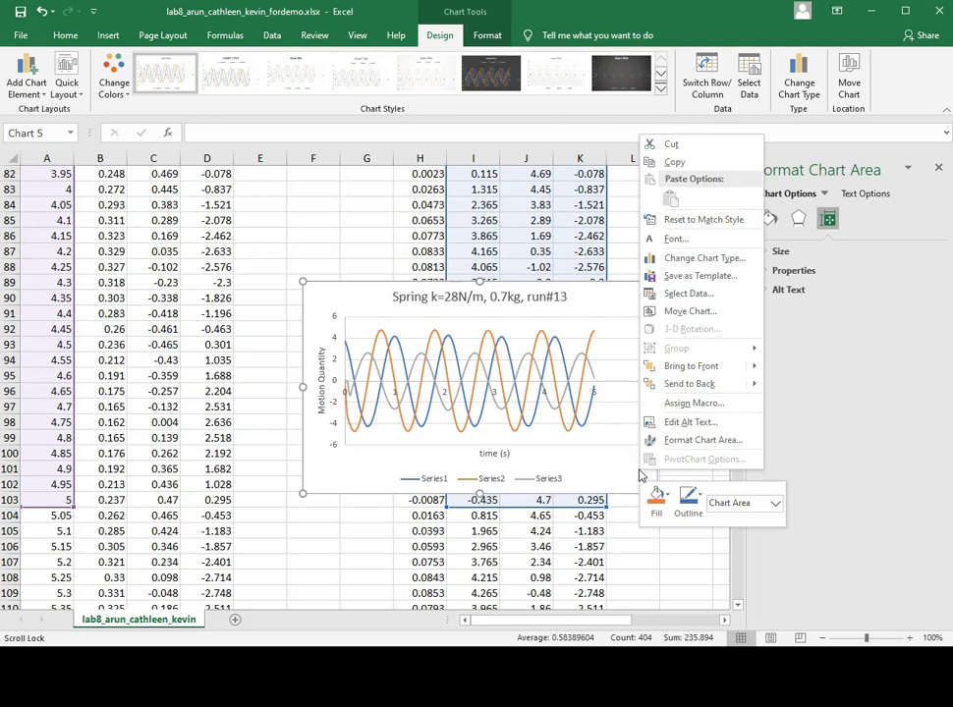
{"action": "left_click", "coordinate": [713, 298]}
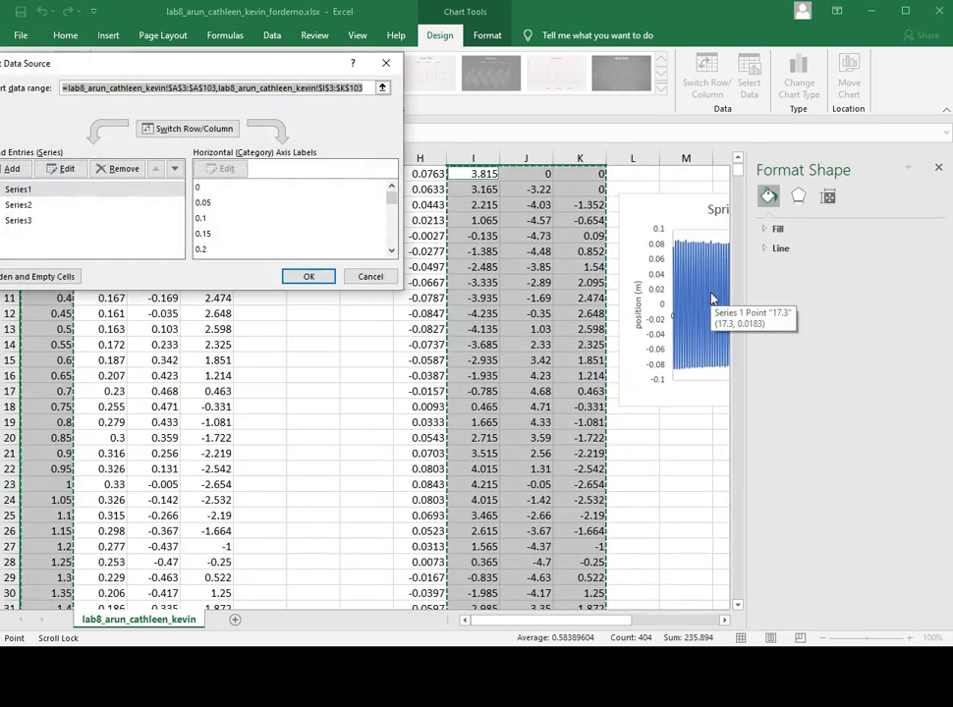
{"action": "left_click", "coordinate": [682, 305]}
{"action": "left_click", "coordinate": [22, 190]}
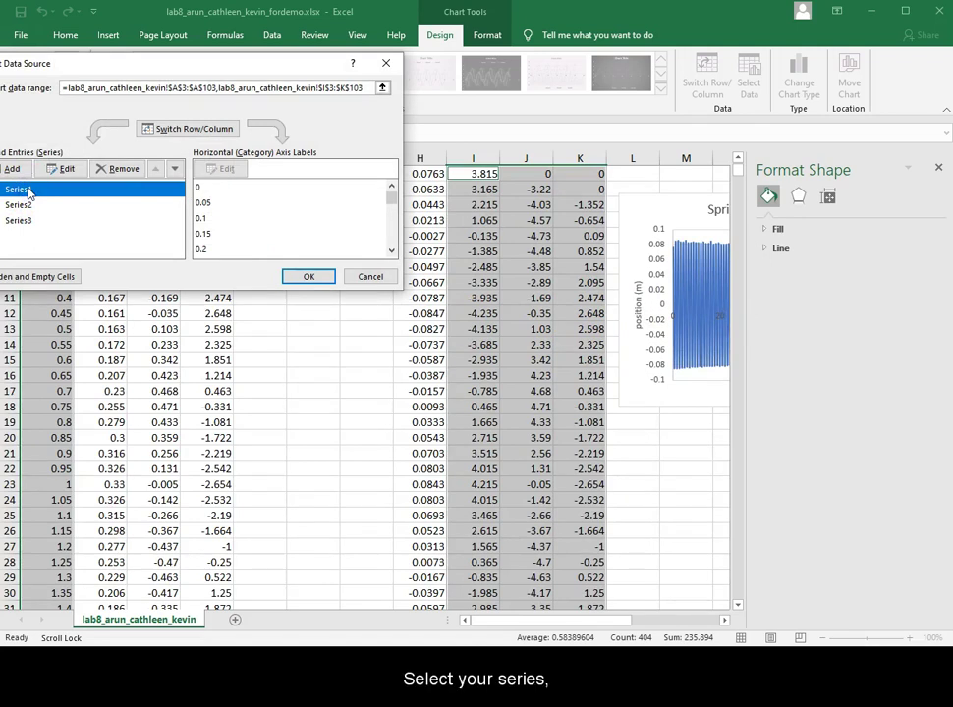
{"action": "left_click", "coordinate": [65, 171]}
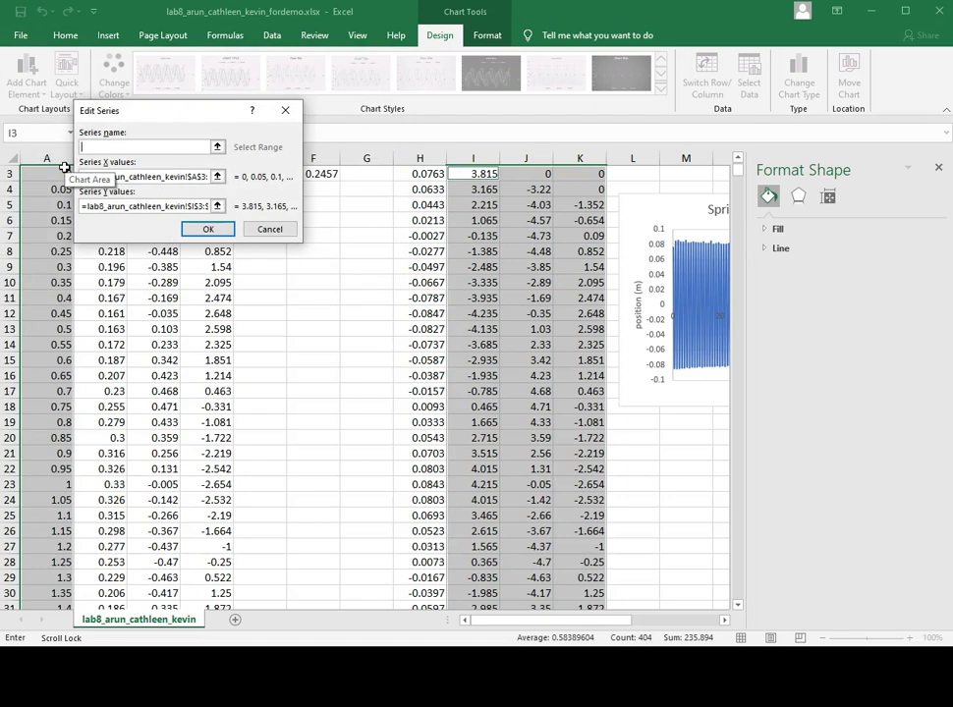
{"action": "type", "text": "50*position (m"}
{"action": "left_click", "coordinate": [218, 229]}
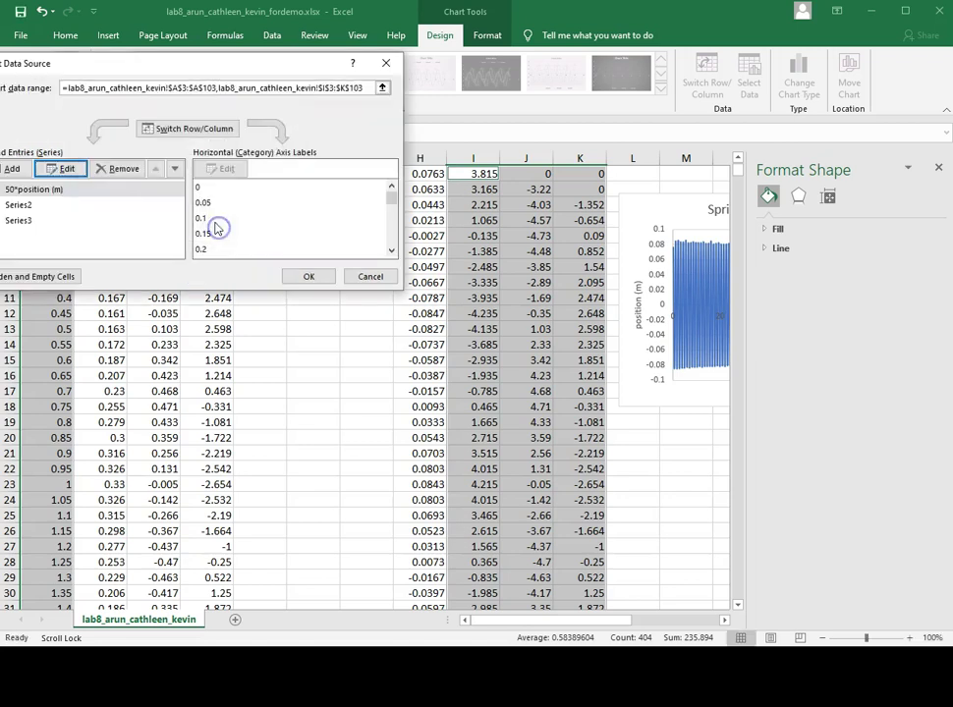
Rename Series2 to 10*velocity (m/s).
{"action": "left_click", "coordinate": [19, 205]}
{"action": "left_click", "coordinate": [63, 168]}
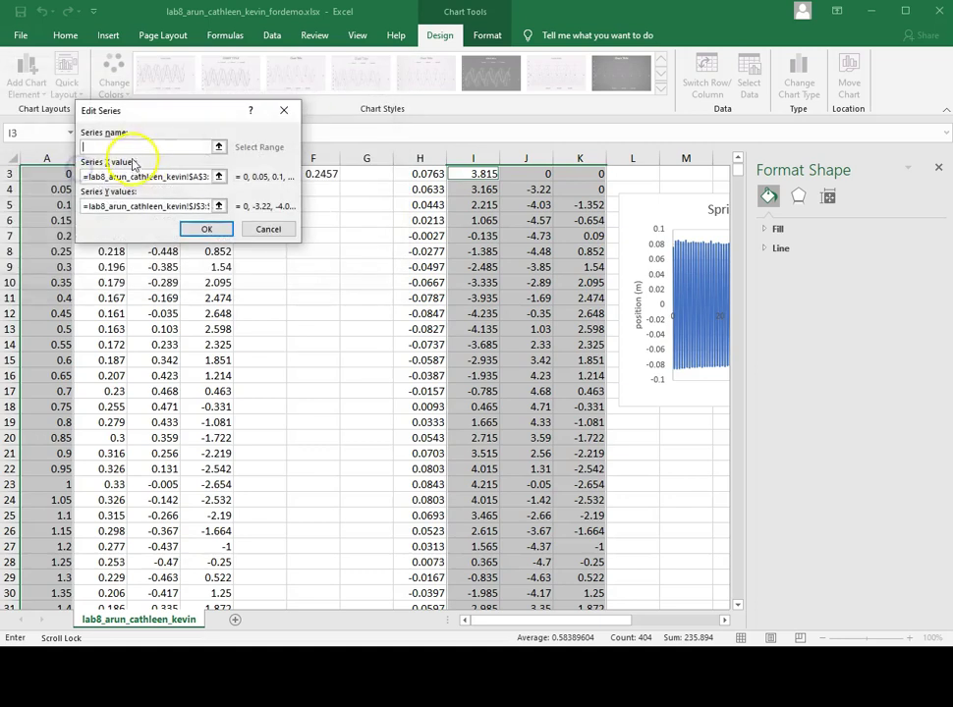
{"action": "type", "text": "velocity"}
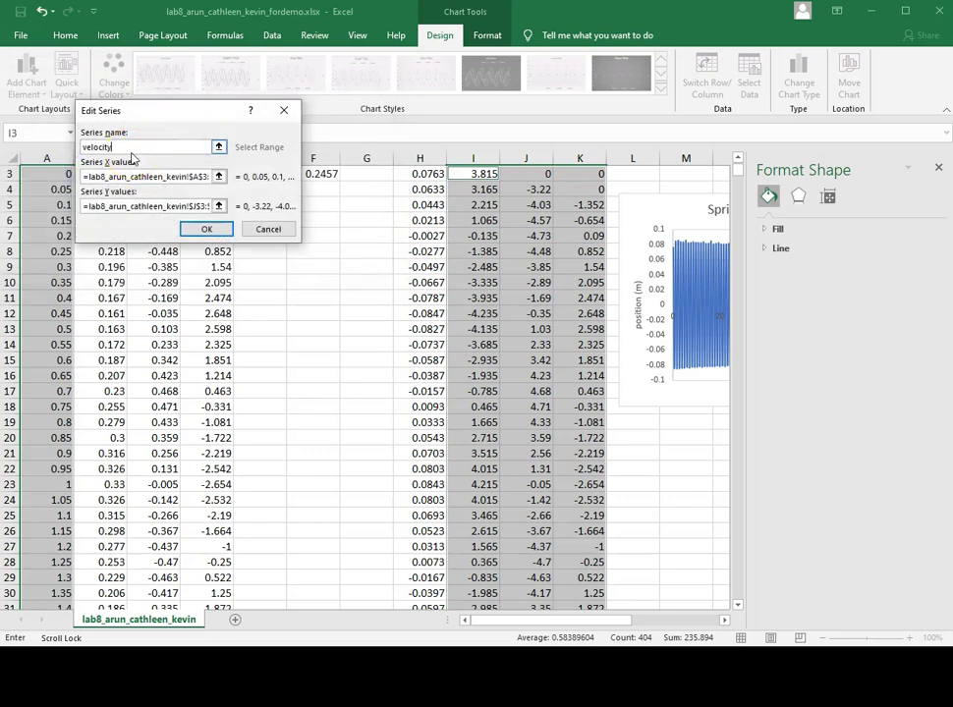
{"action": "key", "text": "BackSpace"}
{"action": "key", "text": "BackSpace"}
{"action": "key", "text": "BackSpace"}
{"action": "left_click", "coordinate": [218, 229]}
Rename Series3 to acceleration (m/s^2) and apply the new names to the chart.
{"action": "left_click", "coordinate": [26, 222]}
{"action": "left_click", "coordinate": [64, 169]}
{"action": "left_click", "coordinate": [160, 146]}
{"action": "type", "text": "acceleration (m/s^2"}
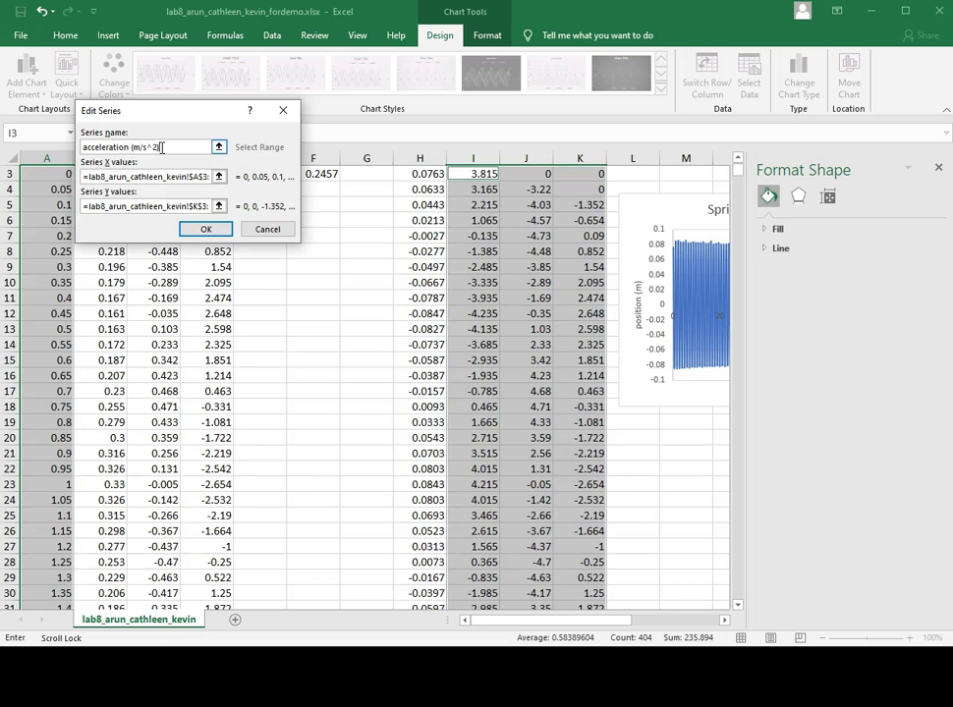
{"action": "left_click", "coordinate": [204, 229]}
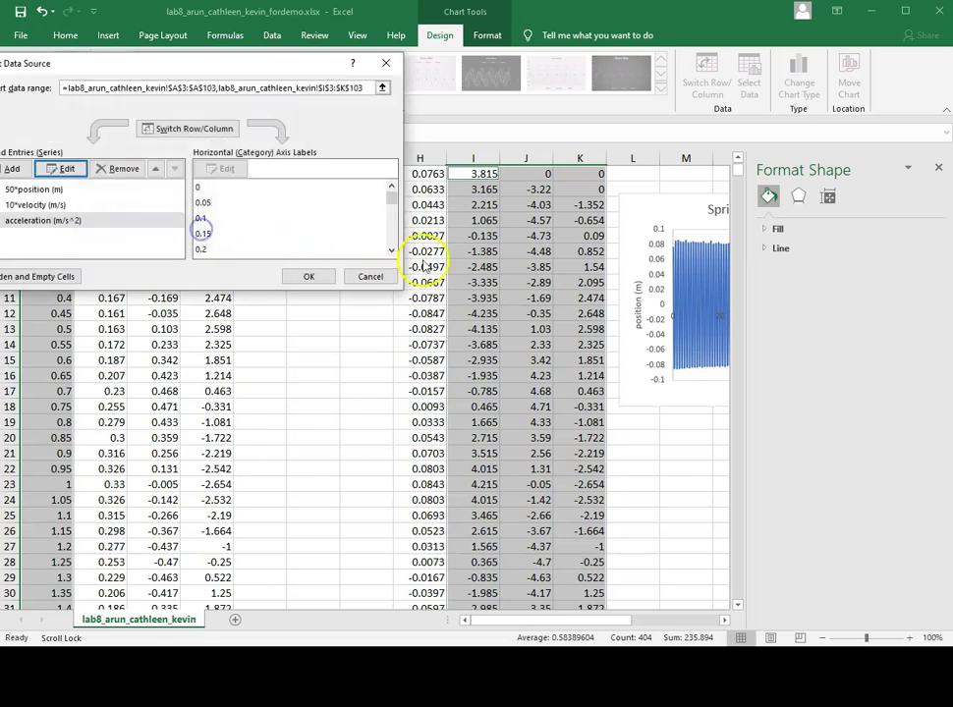
{"action": "left_click", "coordinate": [305, 277]}
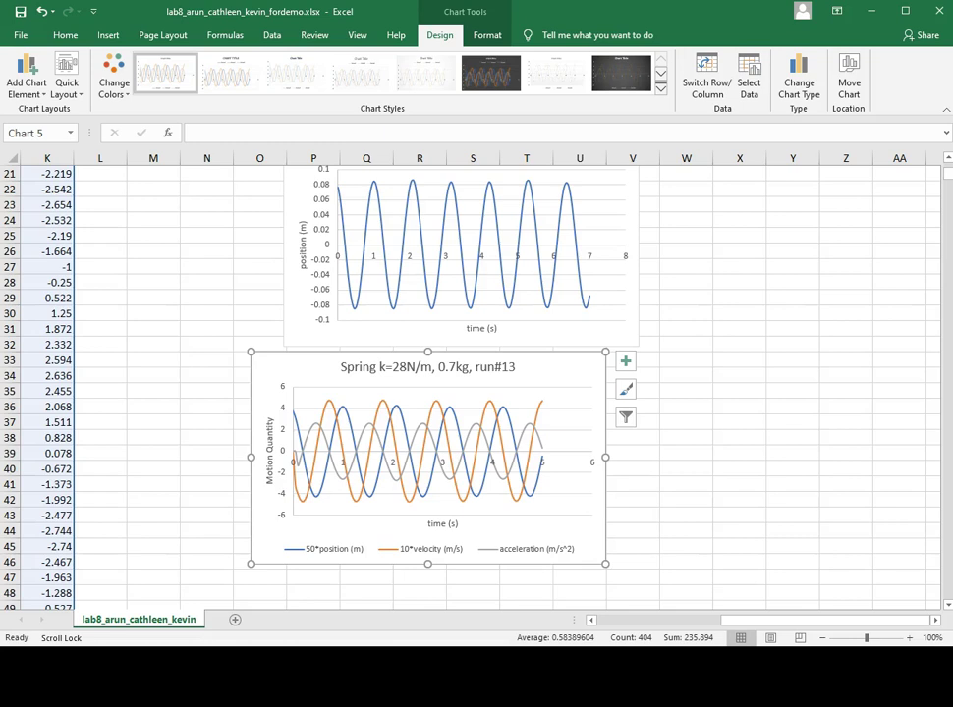
{"action": "key", "text": "Tab"}
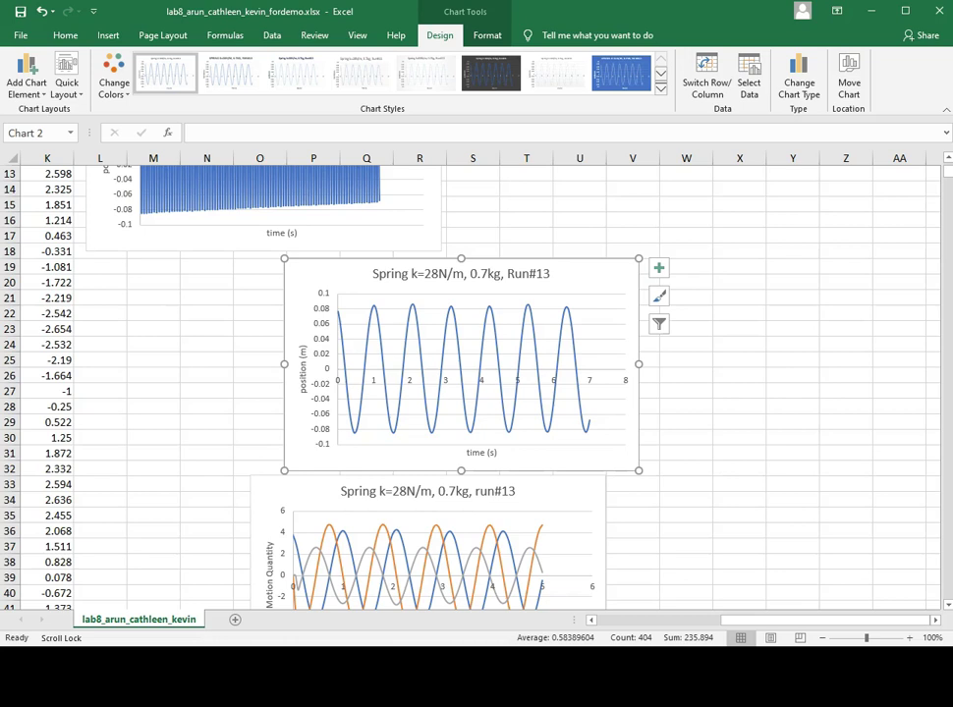
{"action": "scroll", "coordinate": [190, 393], "scroll_direction": "up", "scroll_amount": 4}
{"action": "left_click", "coordinate": [422, 429]}
{"action": "scroll", "coordinate": [325, 486], "scroll_direction": "down", "scroll_amount": 3}
{"action": "scroll", "coordinate": [319, 485], "scroll_direction": "down", "scroll_amount": 7}
{"action": "scroll", "coordinate": [351, 440], "scroll_direction": "up", "scroll_amount": 3}
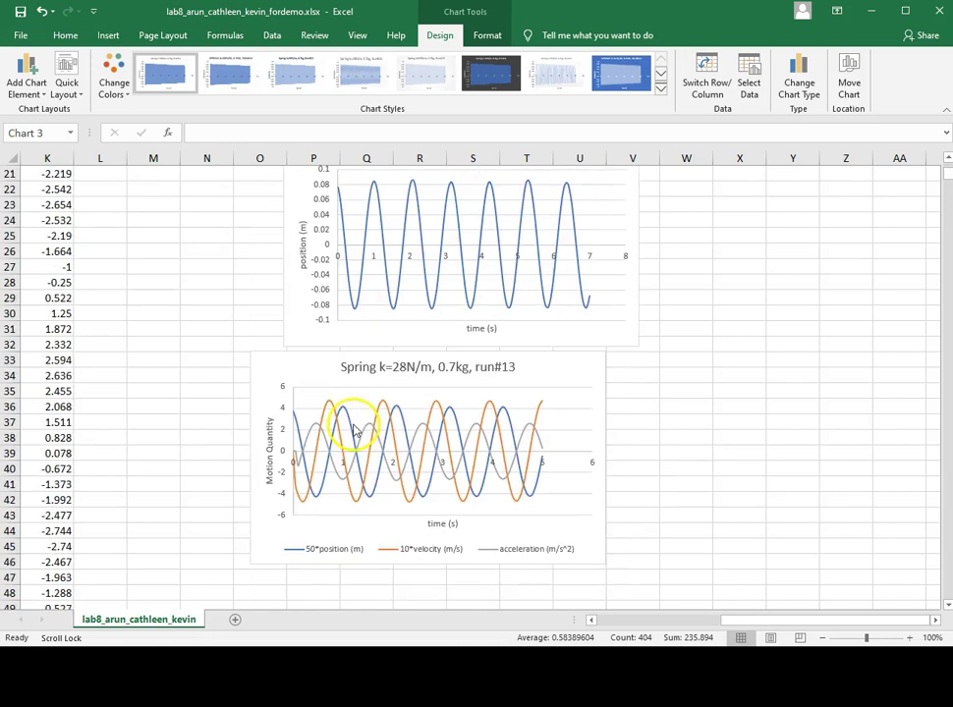
{"action": "left_click", "coordinate": [266, 371]}
{"action": "scroll", "coordinate": [224, 398], "scroll_direction": "up", "scroll_amount": 1}
{"action": "scroll", "coordinate": [285, 354], "scroll_direction": "up", "scroll_amount": 3}
{"action": "left_click", "coordinate": [295, 360]}
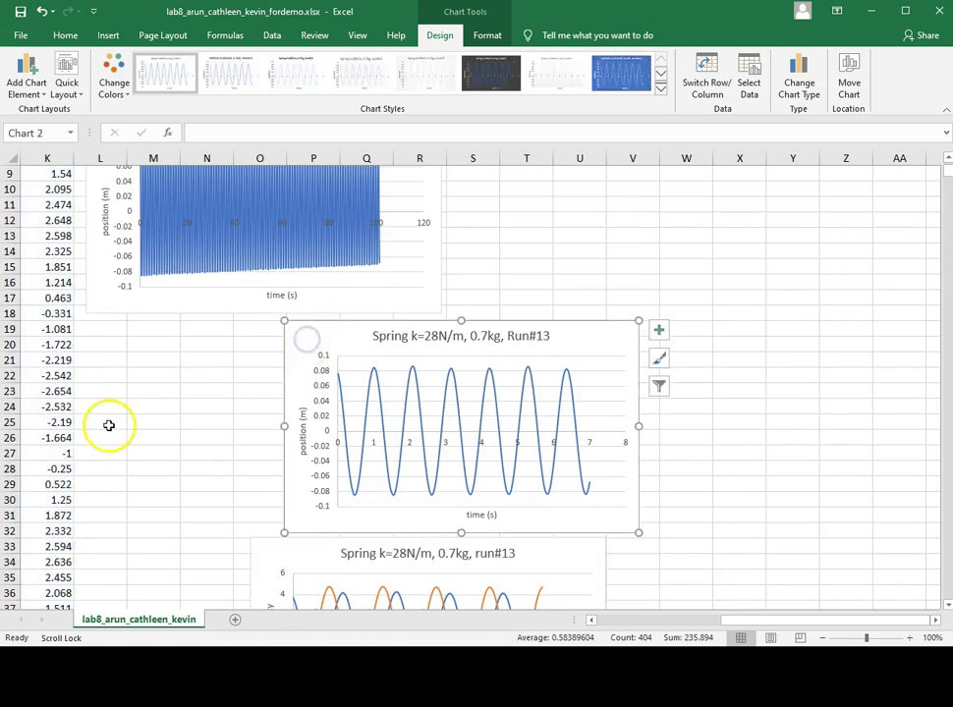